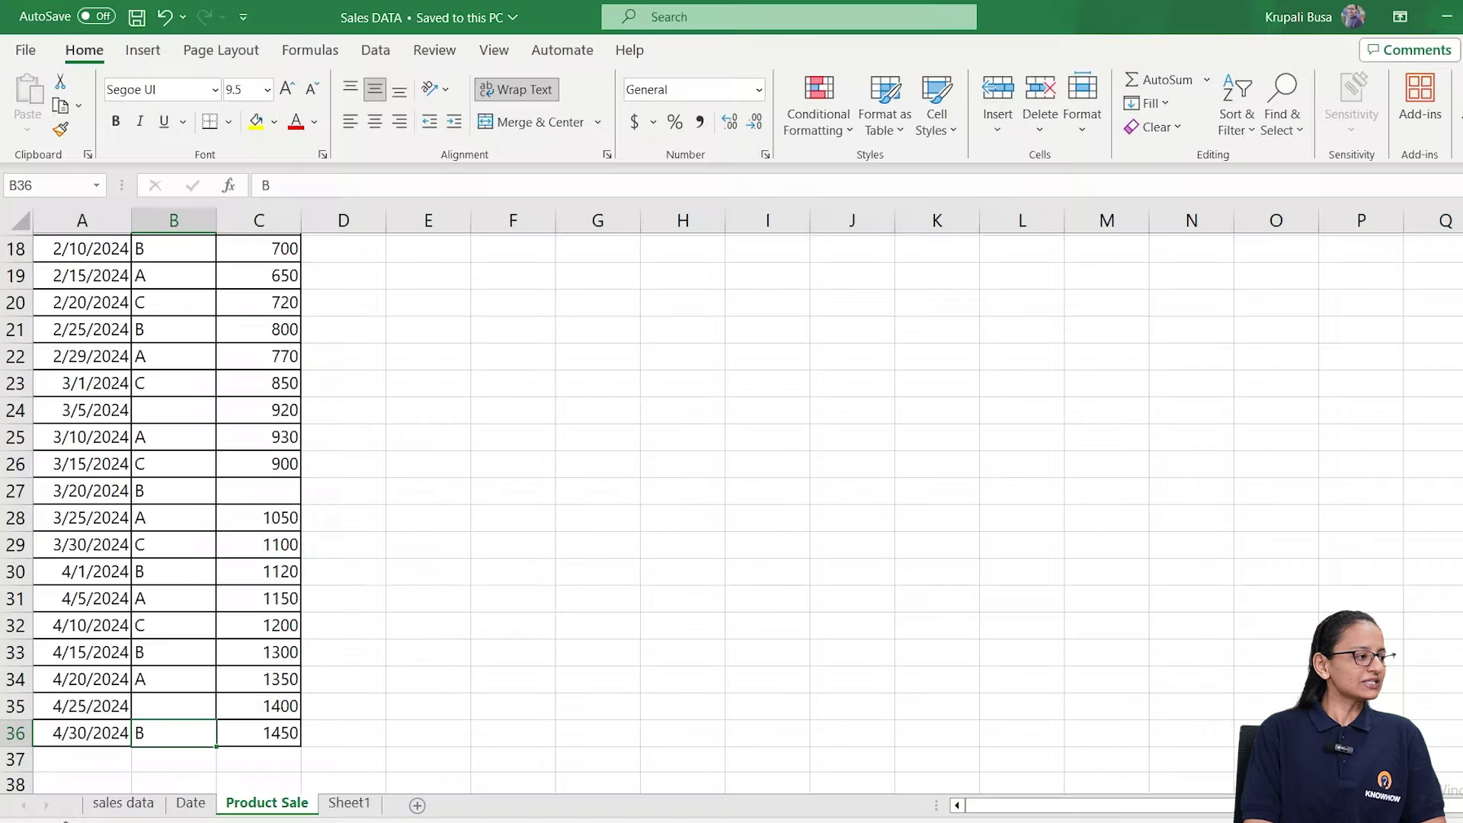
# Return to the top of the Product Sale sheet and switch to the Power BI report page
pyautogui.scroll(-2, 356, 688)
pyautogui.scroll(8, 340, 649)
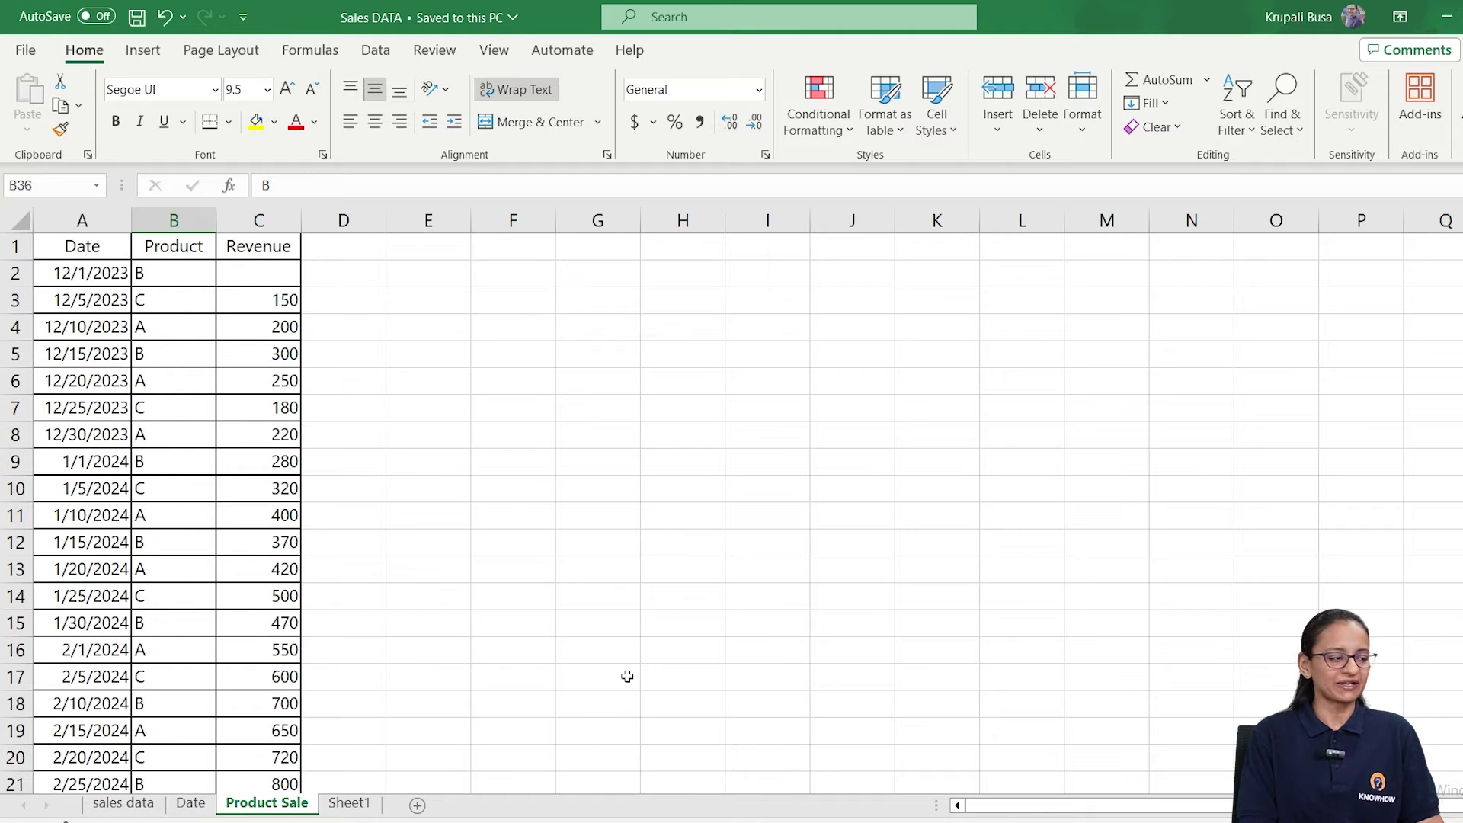
pyautogui.hotkey('alt', 'Tab')
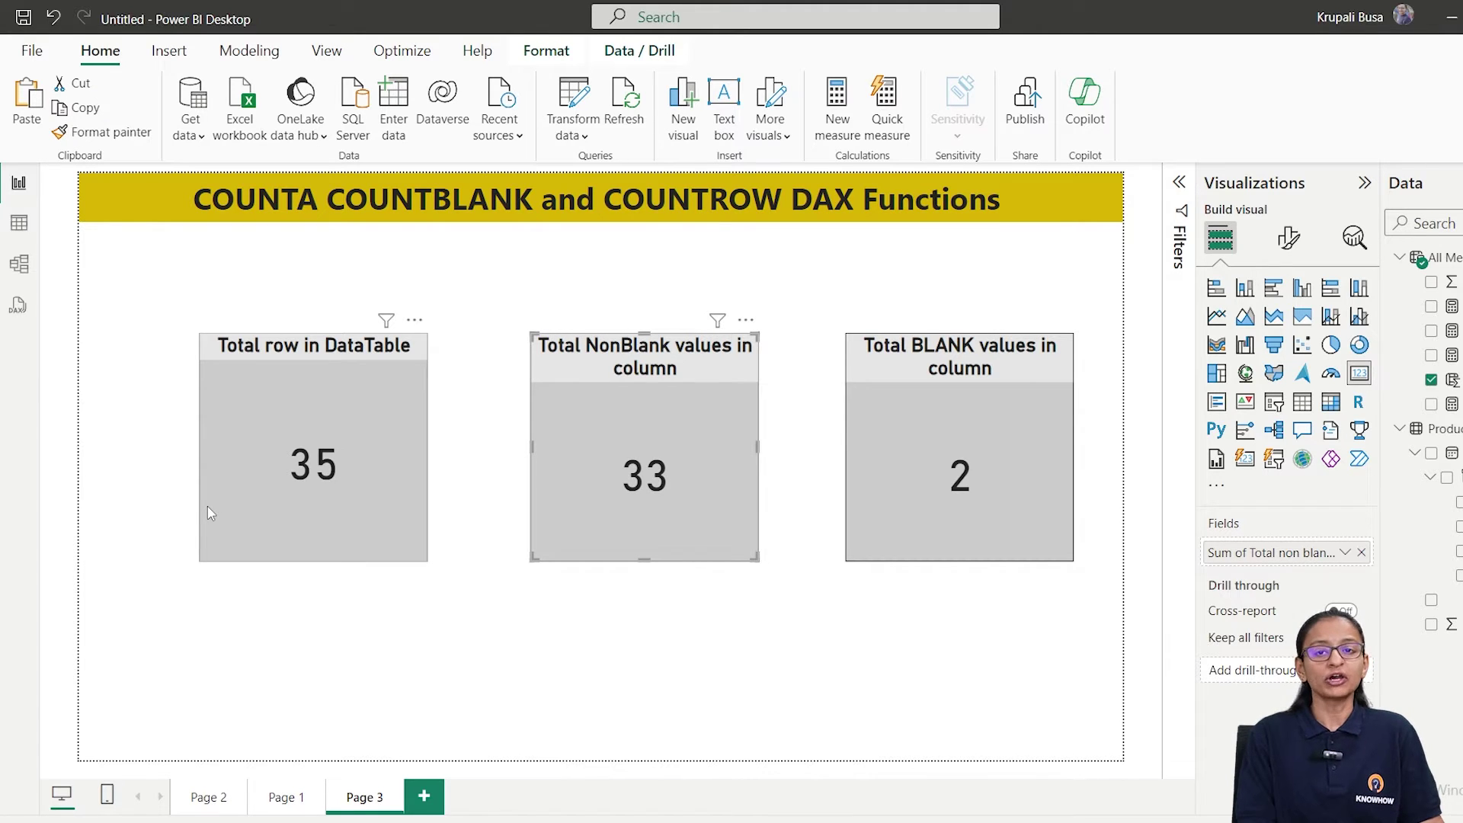
# Collapse the All Measure table and start a new measure in the Product Sale table
pyautogui.click(1399, 258)
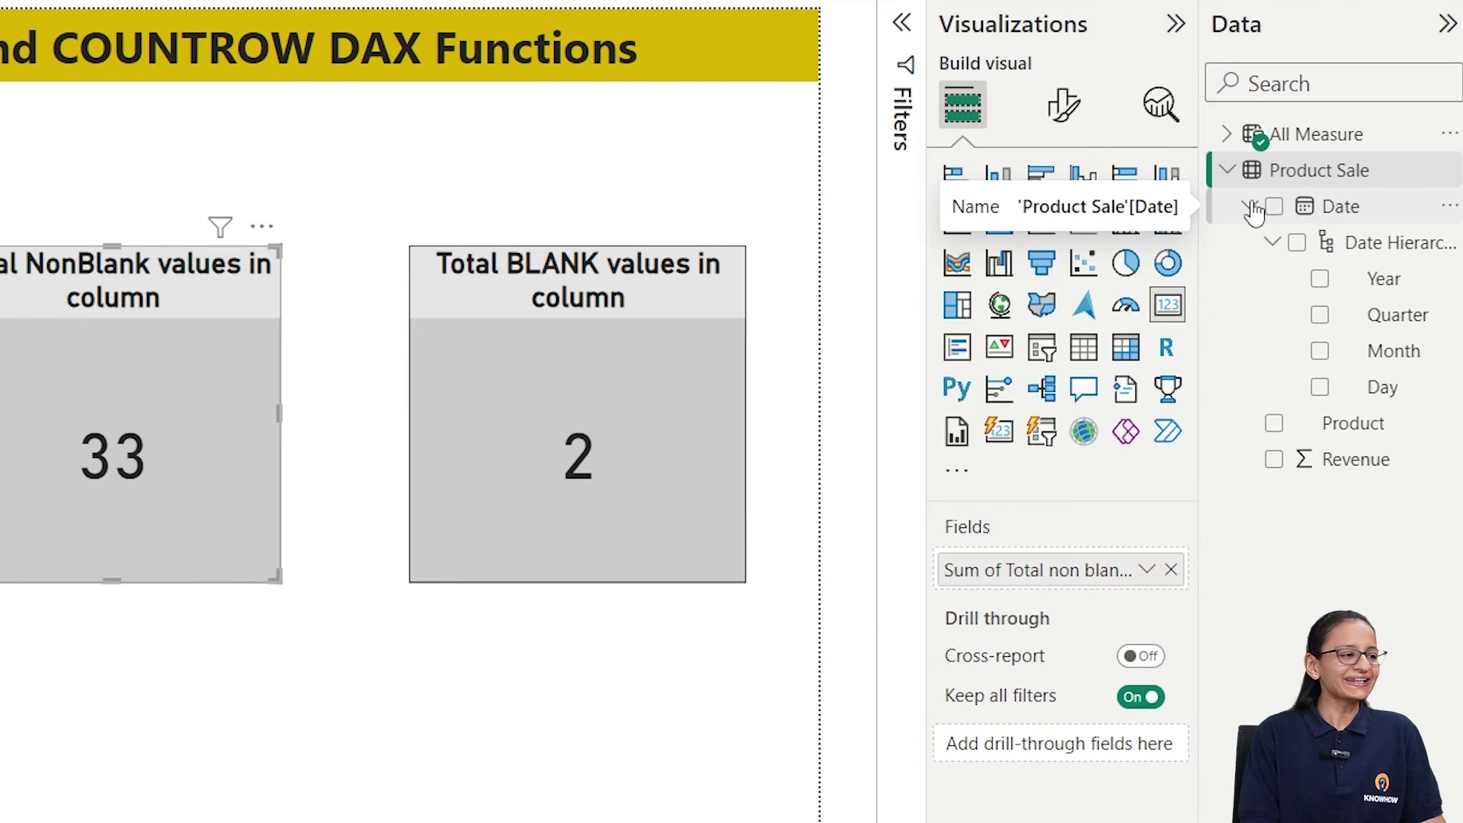
pyautogui.rightClick(1315, 177)
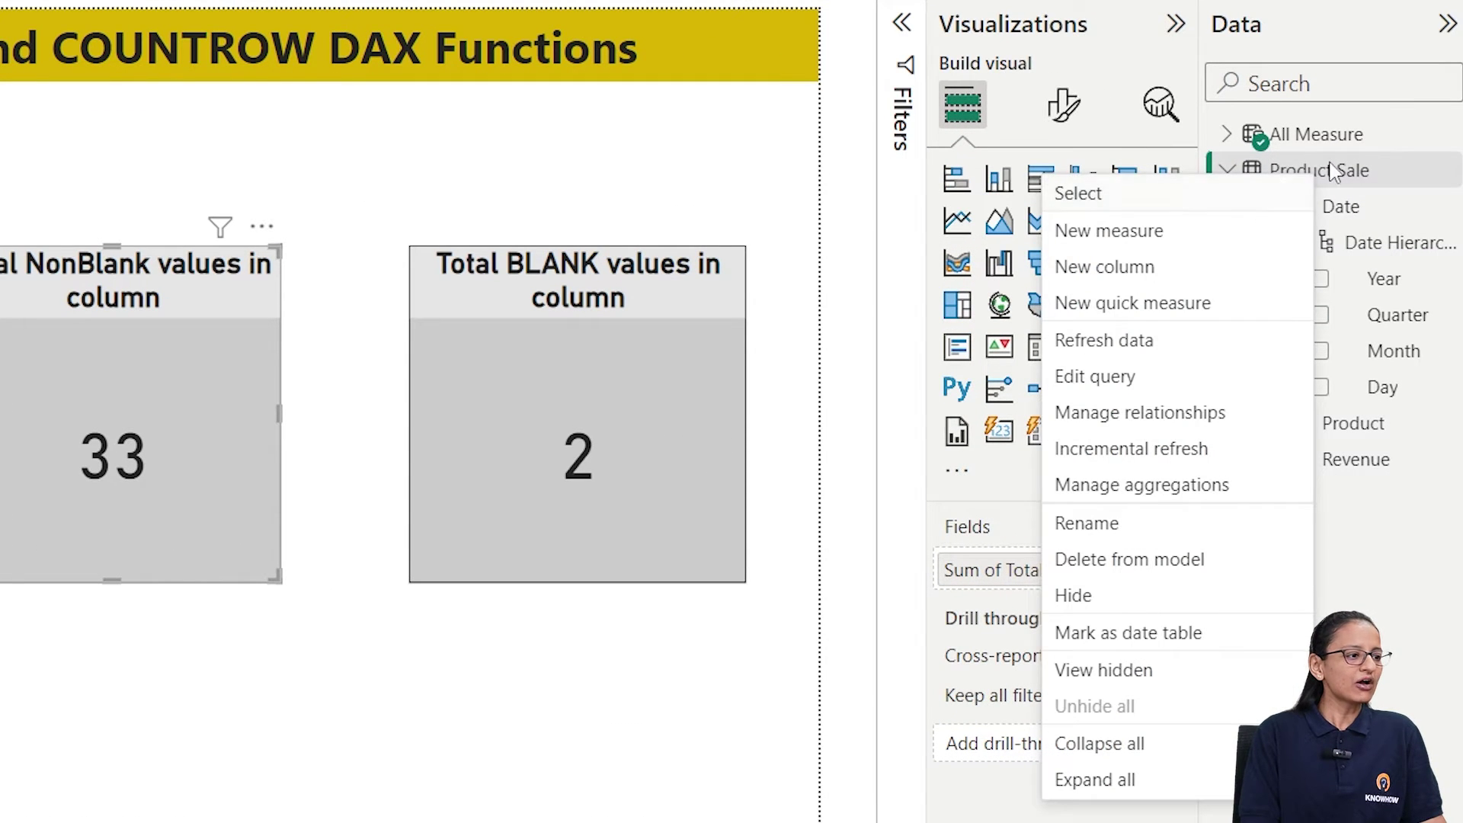
pyautogui.click(1330, 603)
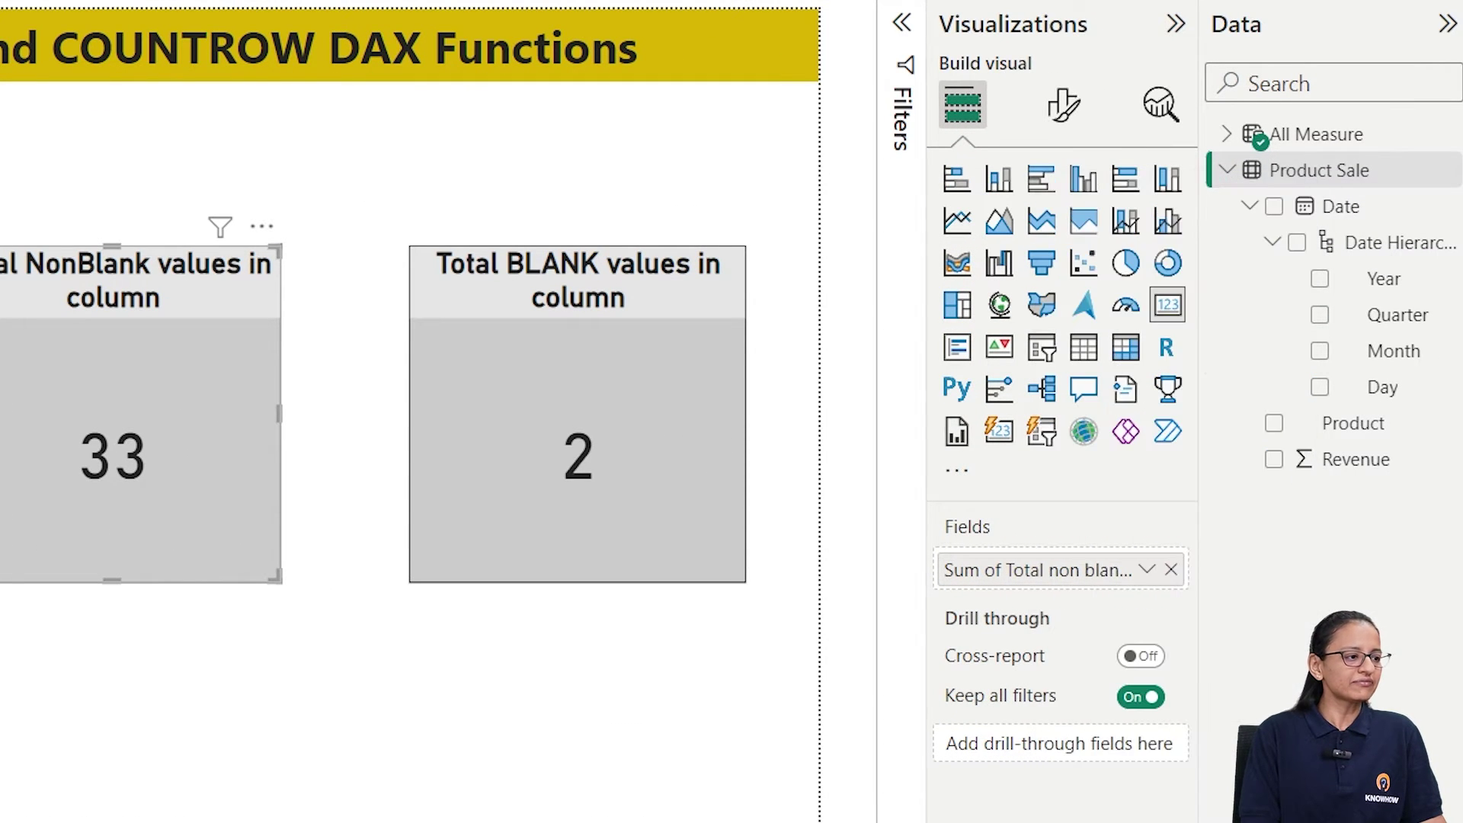
pyautogui.rightClick(1270, 177)
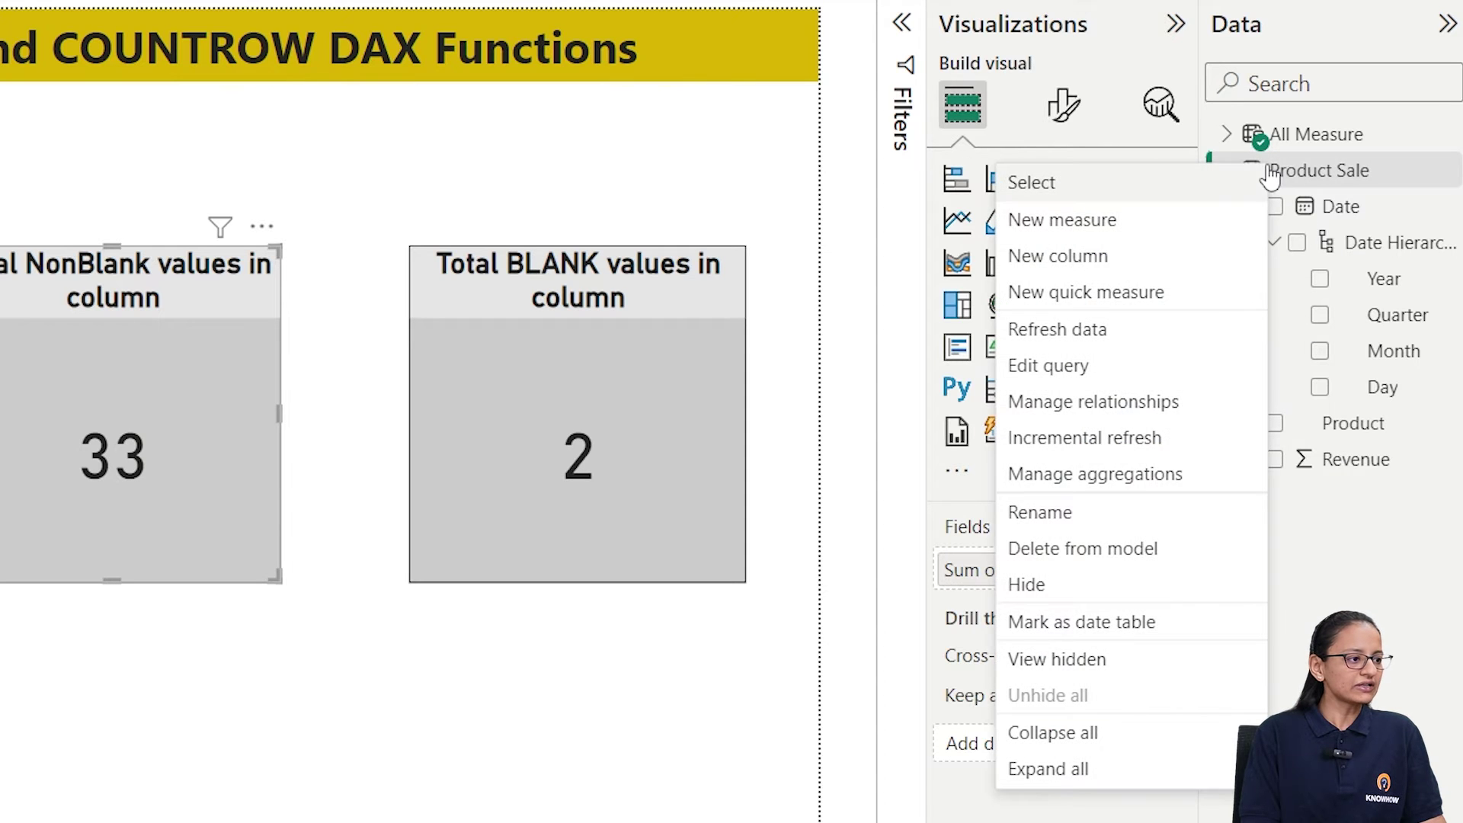
pyautogui.click(1103, 225)
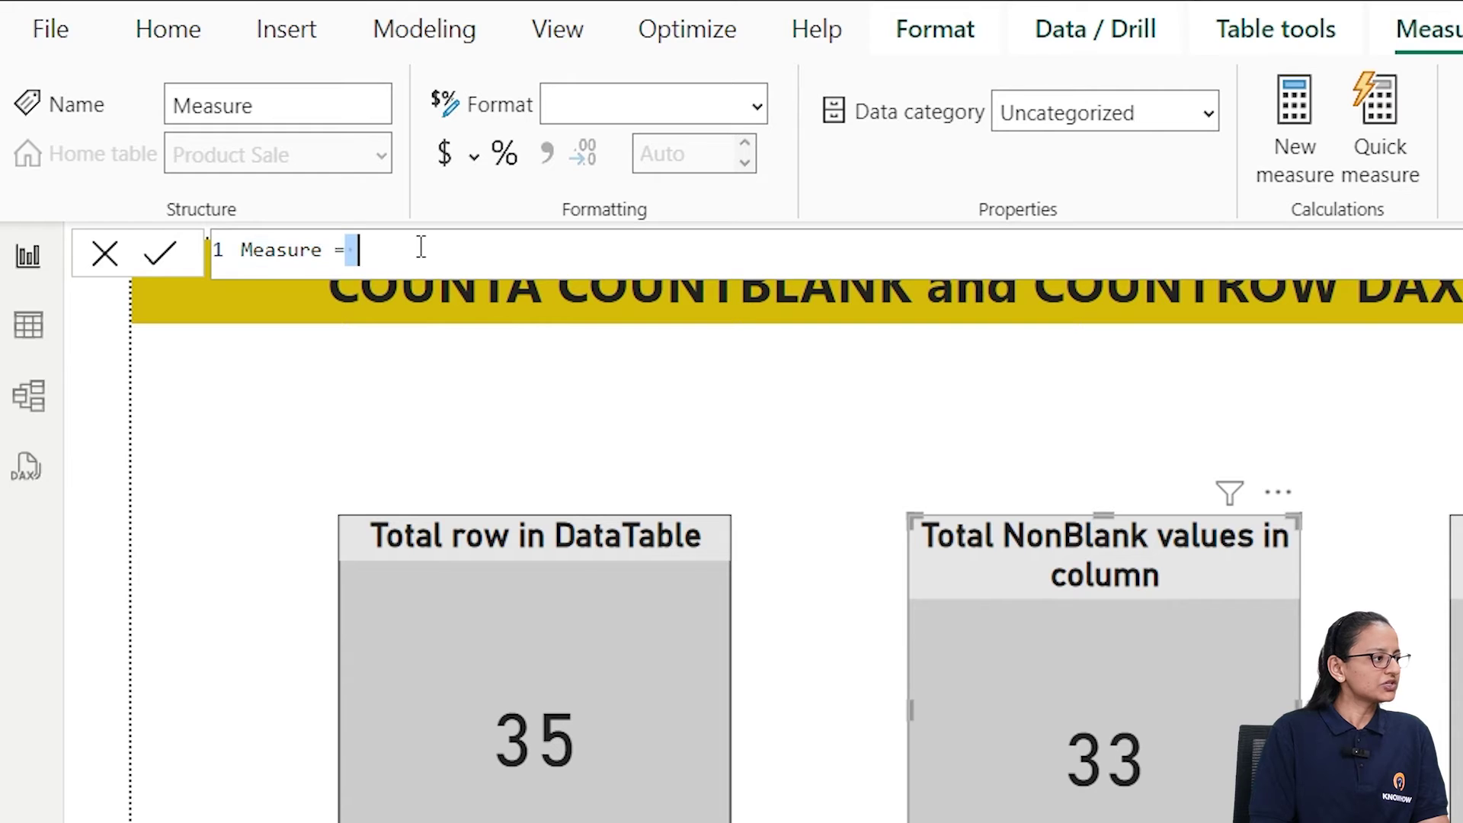
# Define the measure total row = COUNTROWS('Product Sale') and commit it
pyautogui.press('BackSpace')
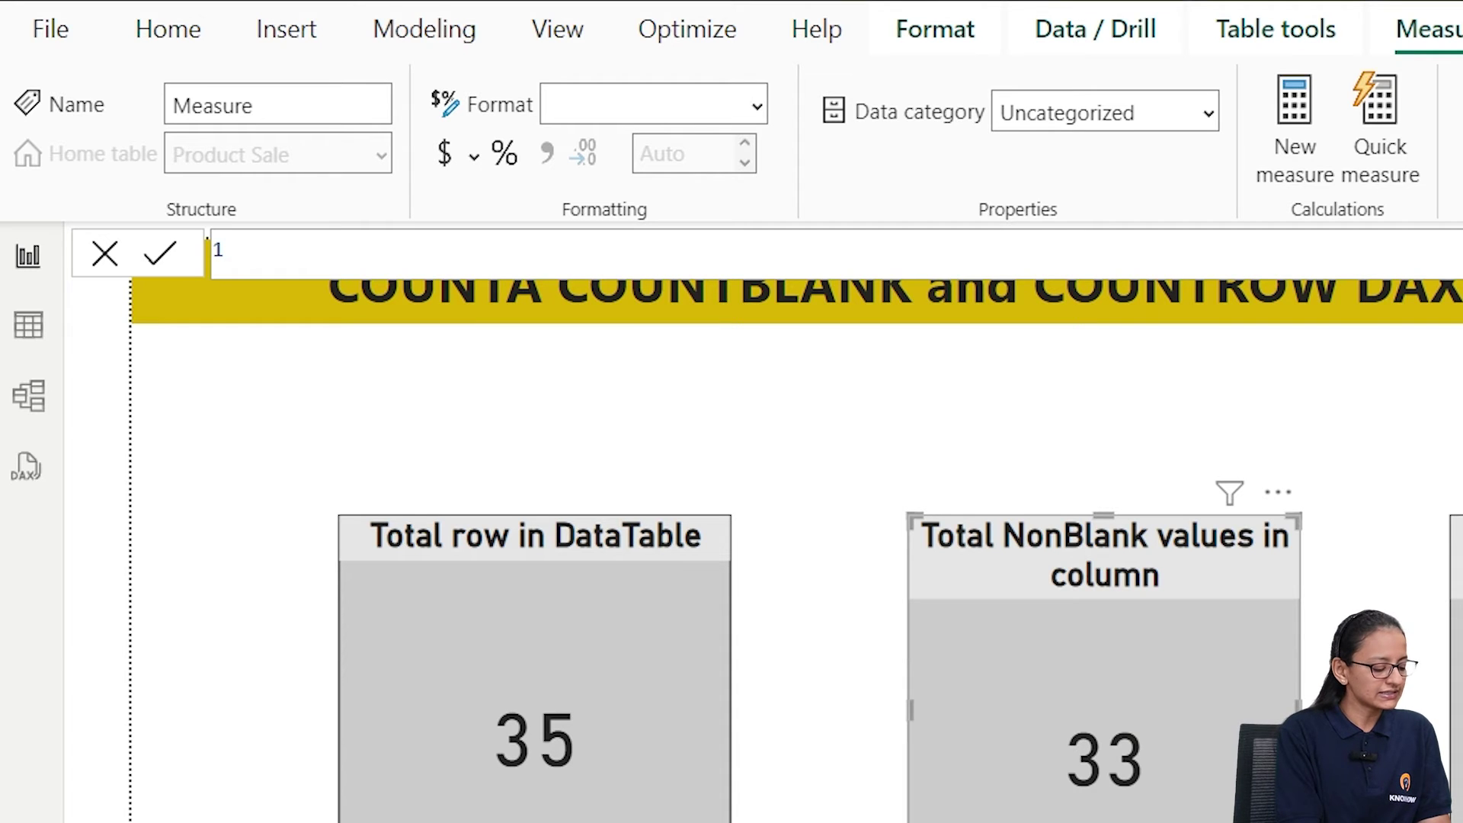
pyautogui.write('total row')
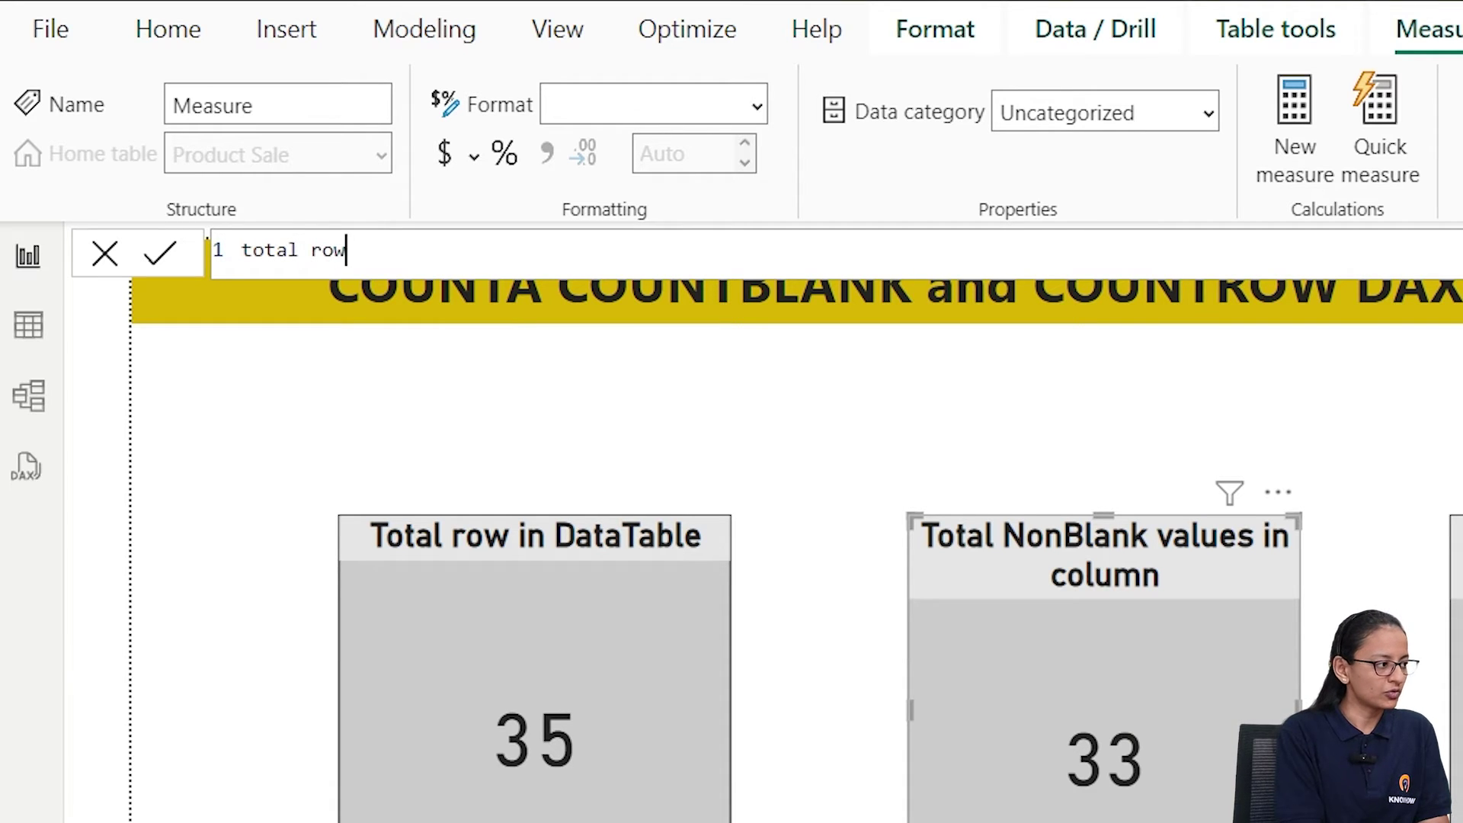
pyautogui.write(' = coun')
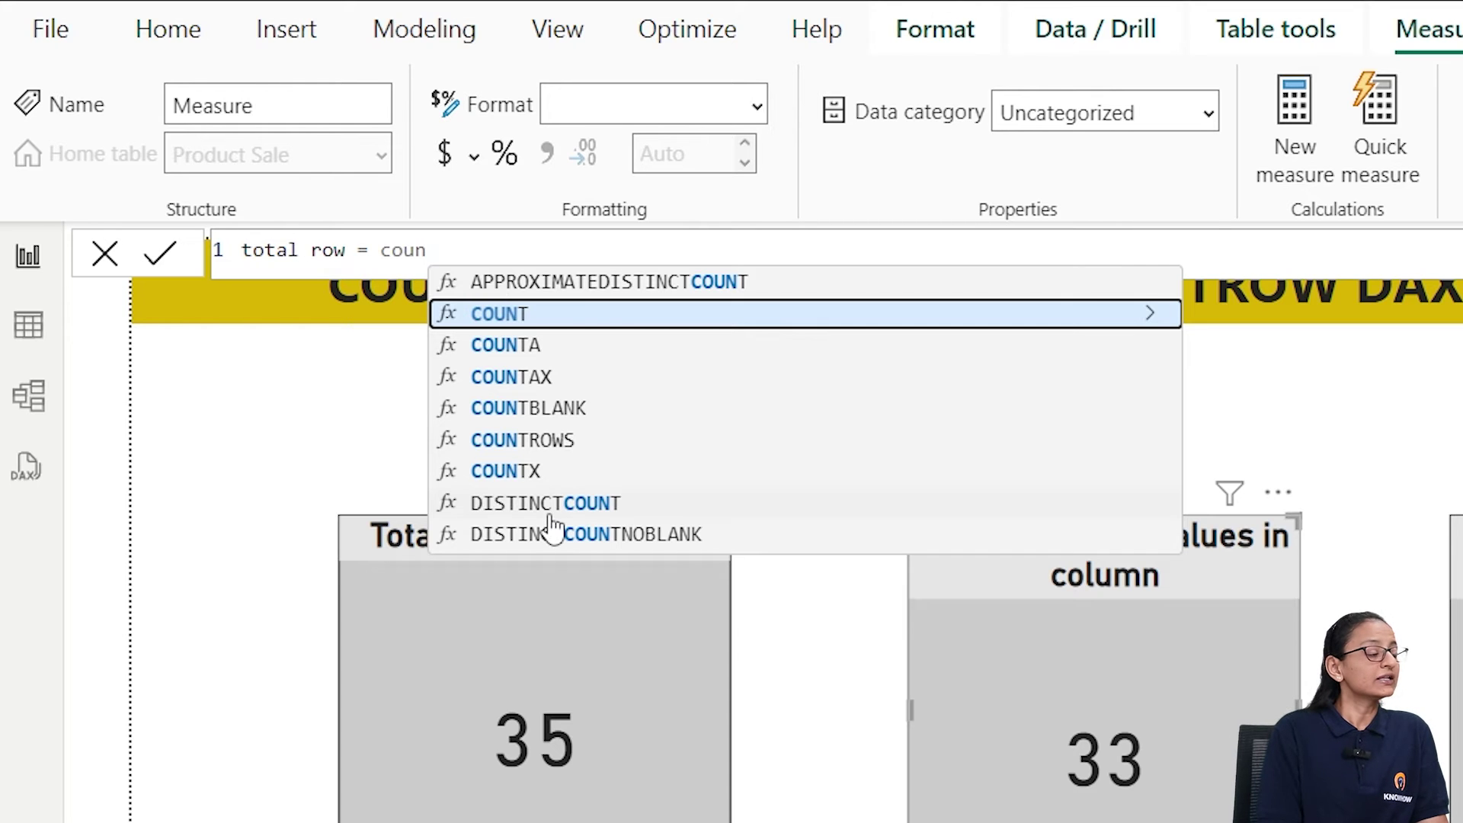
pyautogui.press('Down')
pyautogui.press('Down')
pyautogui.press('Down')
pyautogui.press('Down')
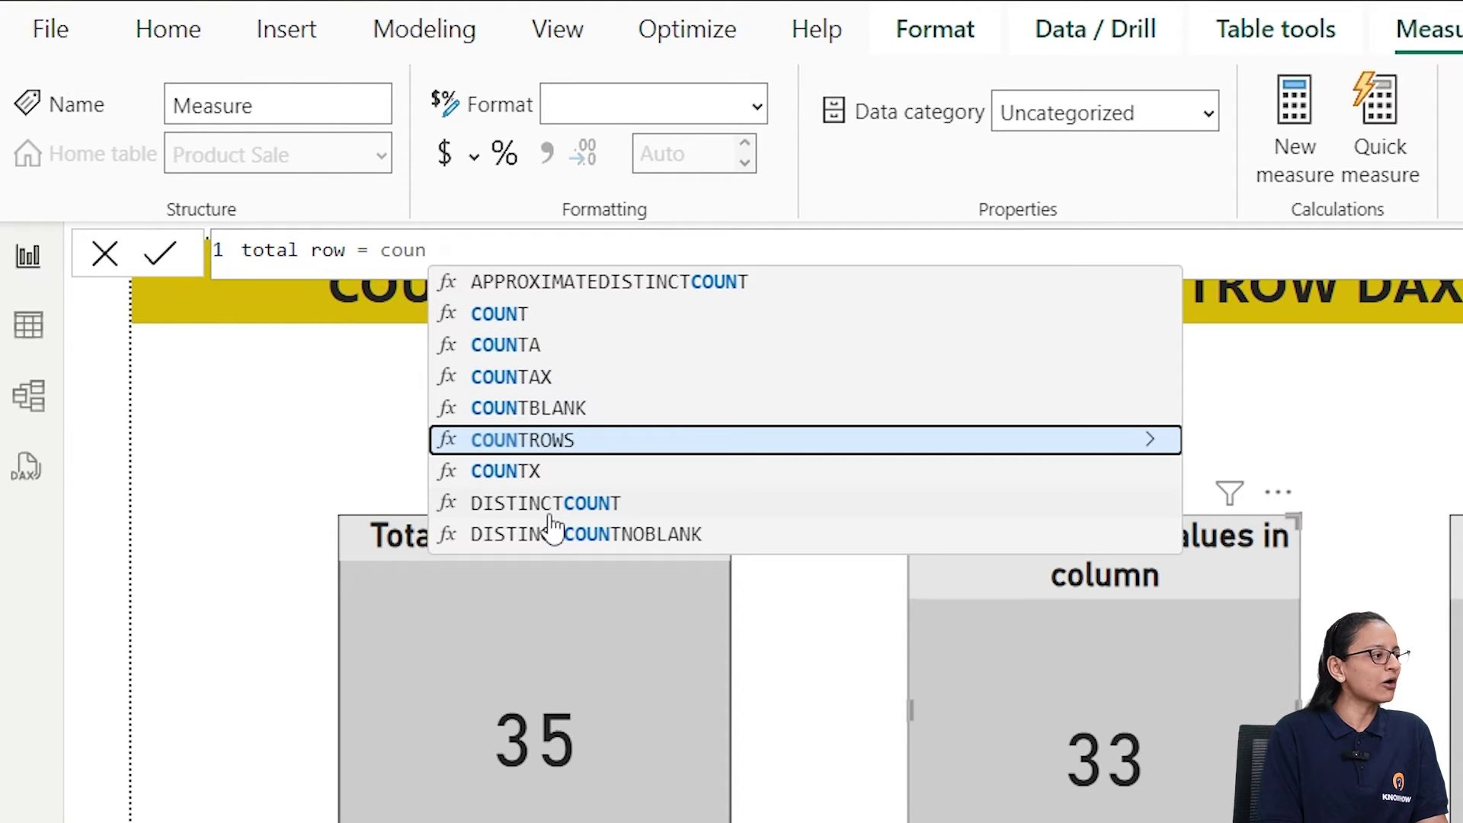
pyautogui.press('Tab')
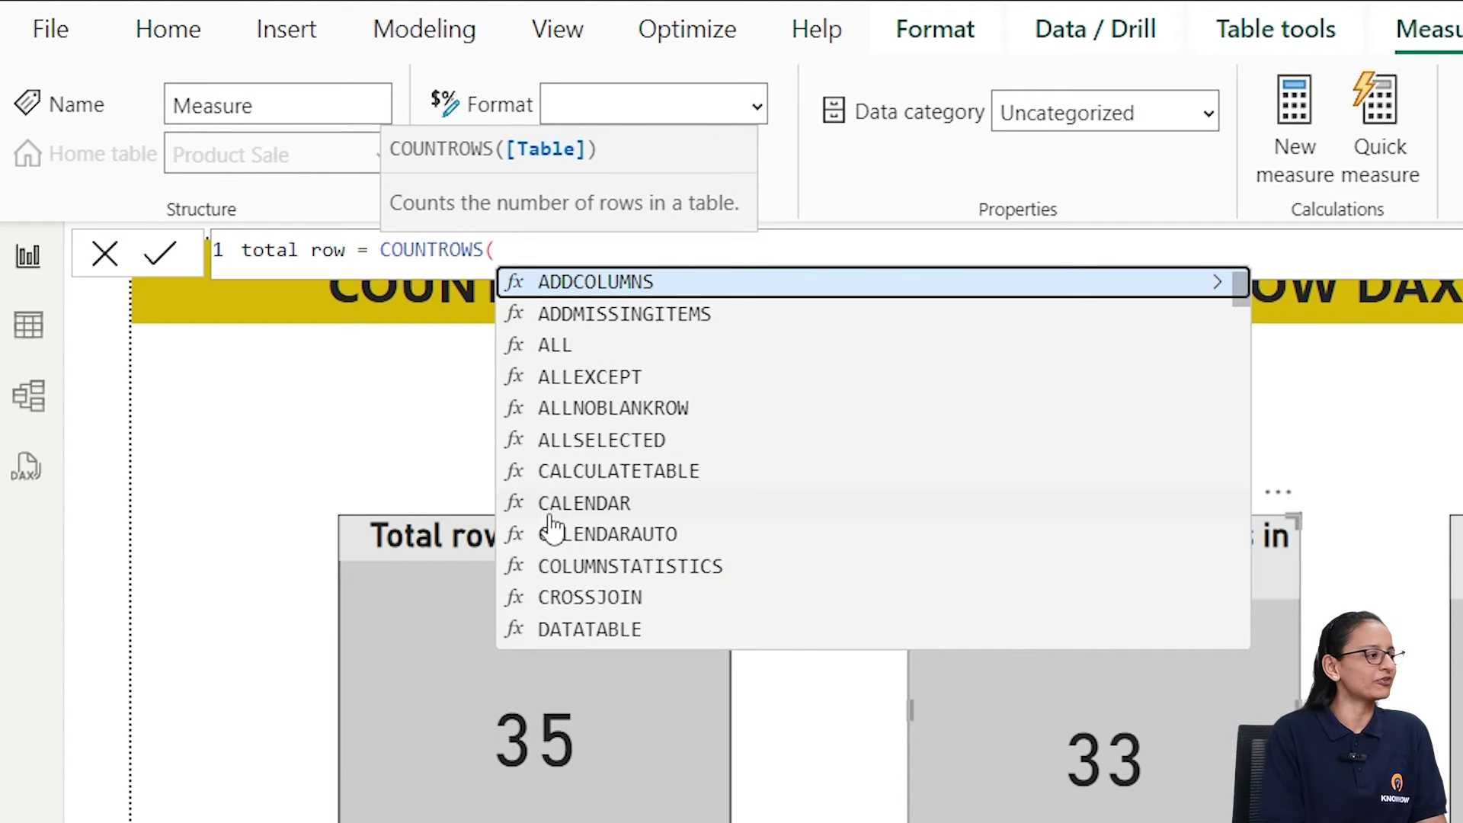
pyautogui.write('pro')
pyautogui.press('Tab')
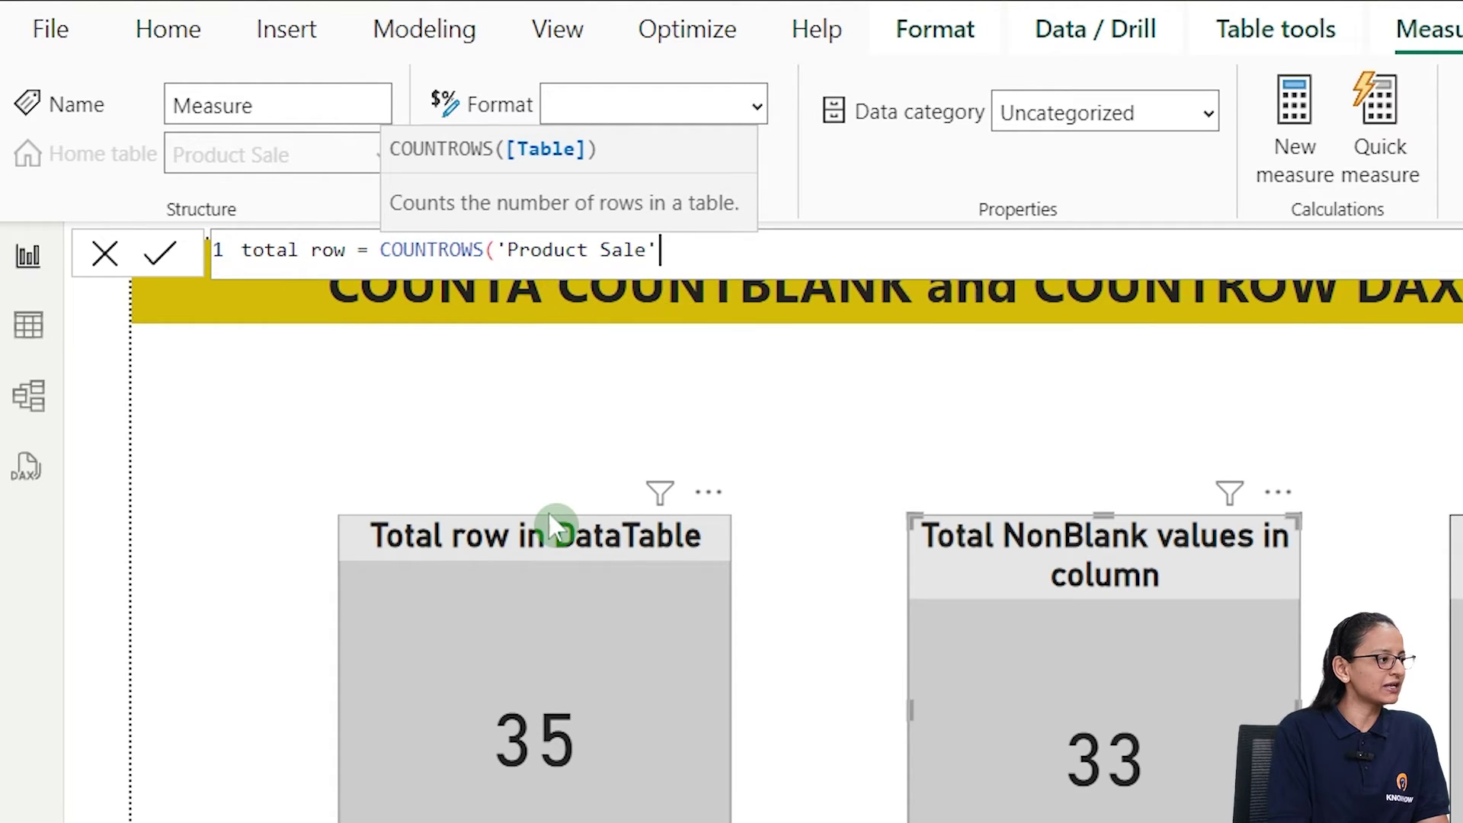
pyautogui.write(')')
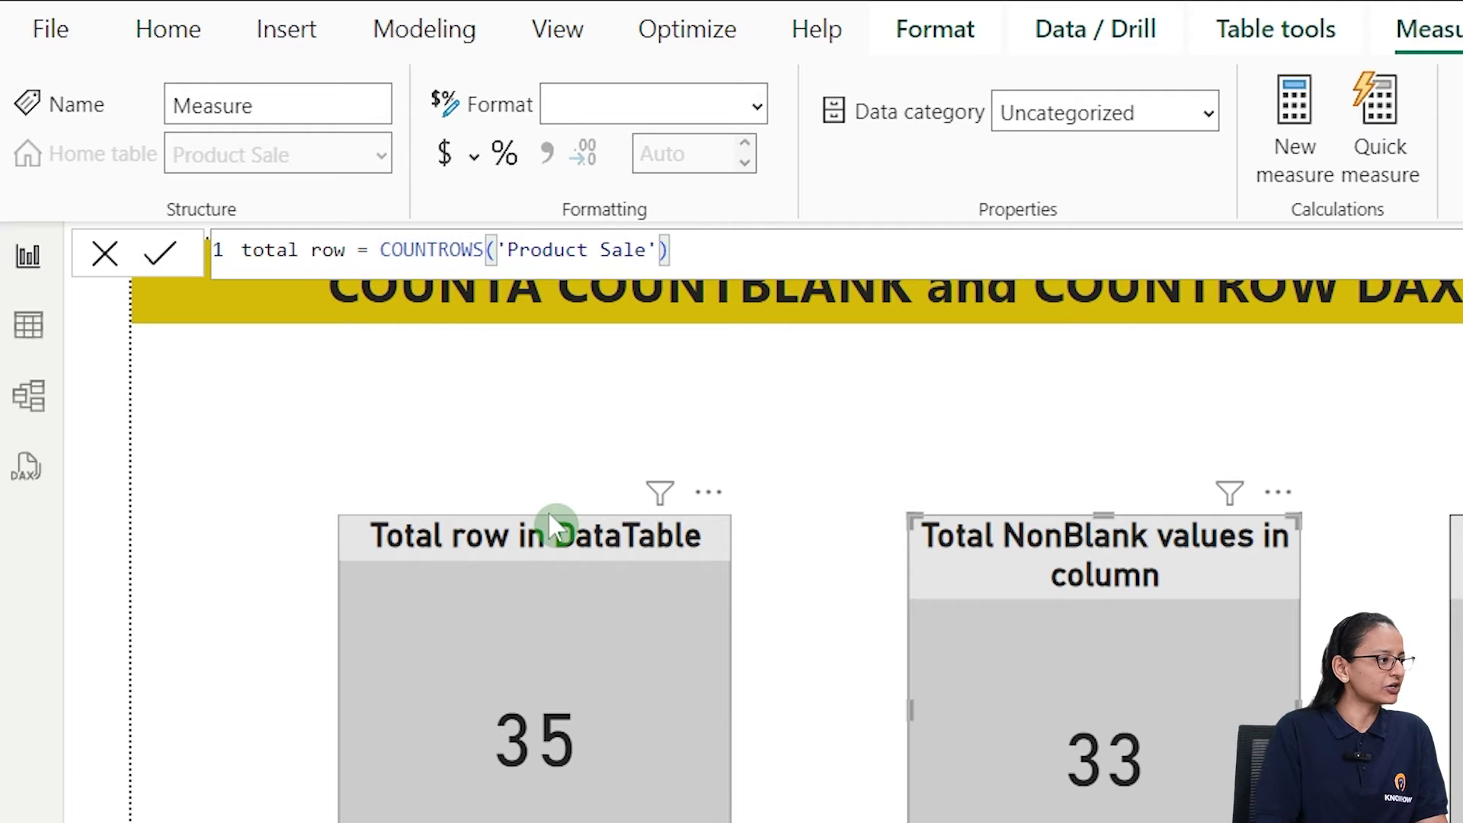
pyautogui.click(159, 260)
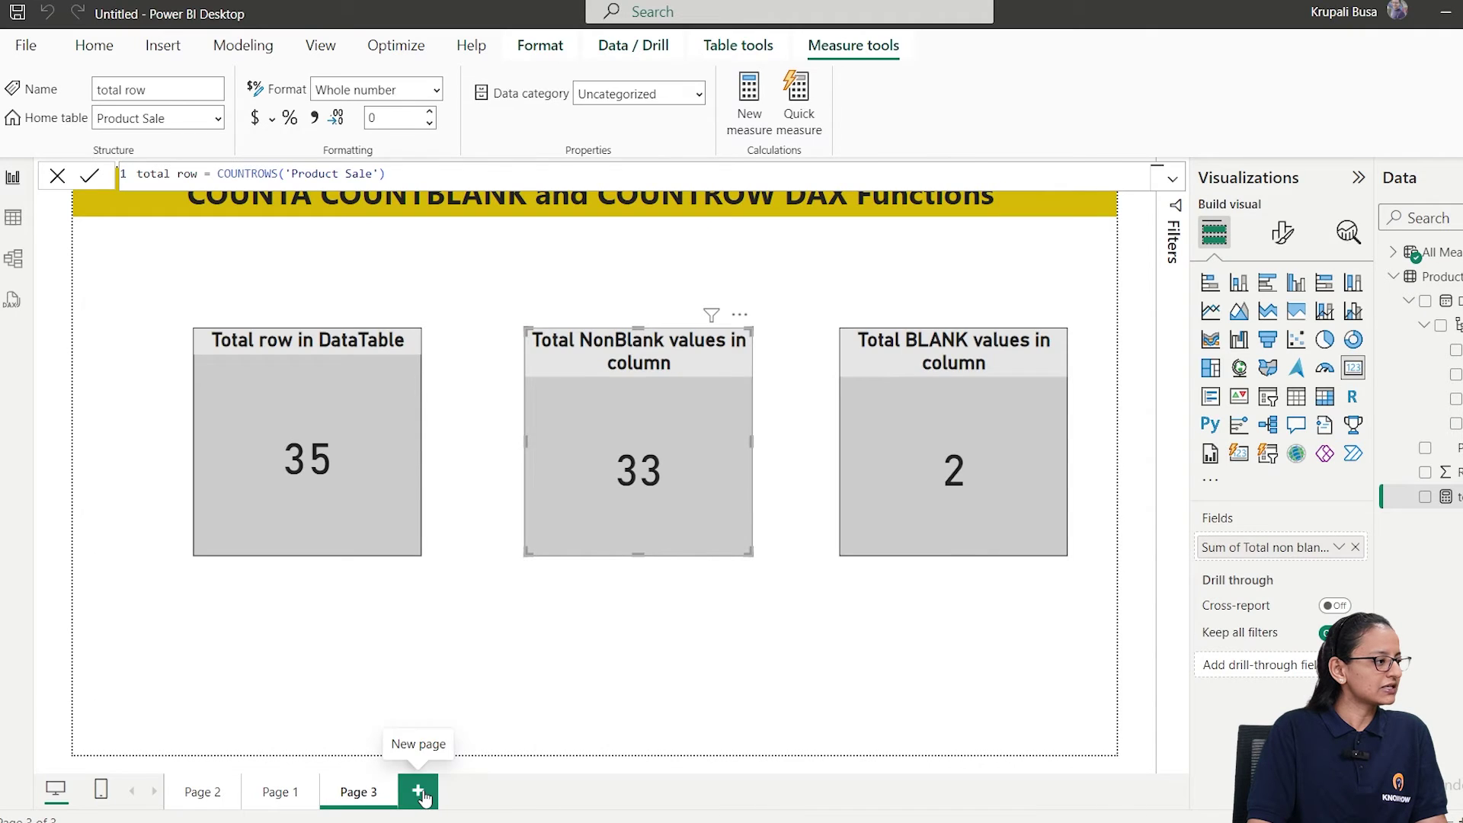
# Add a new report page with a card visual displaying the total row measure
pyautogui.click(419, 790)
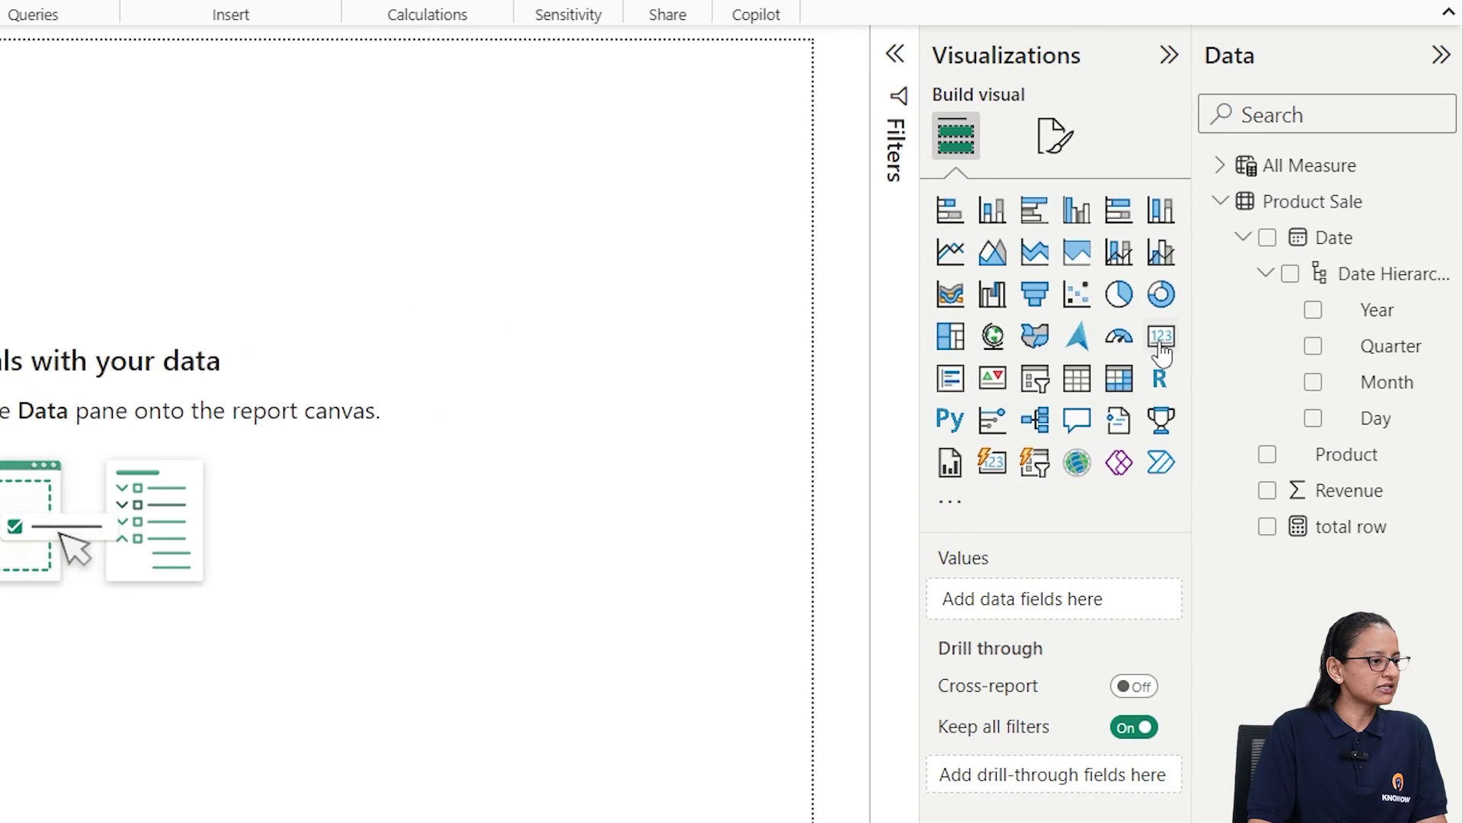
pyautogui.click(1354, 367)
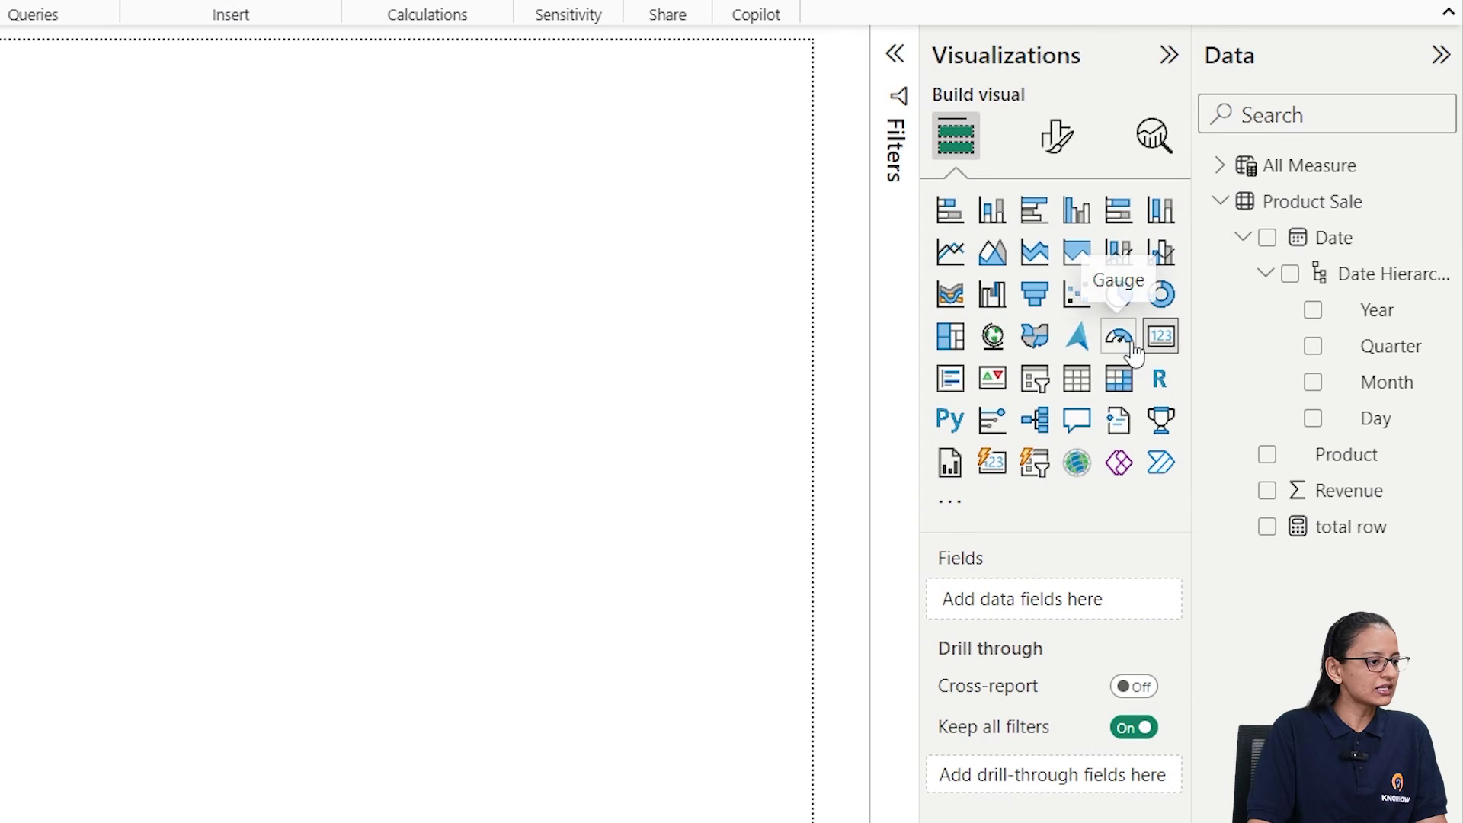
pyautogui.moveTo(1381, 526); pyautogui.dragTo(273, 468)
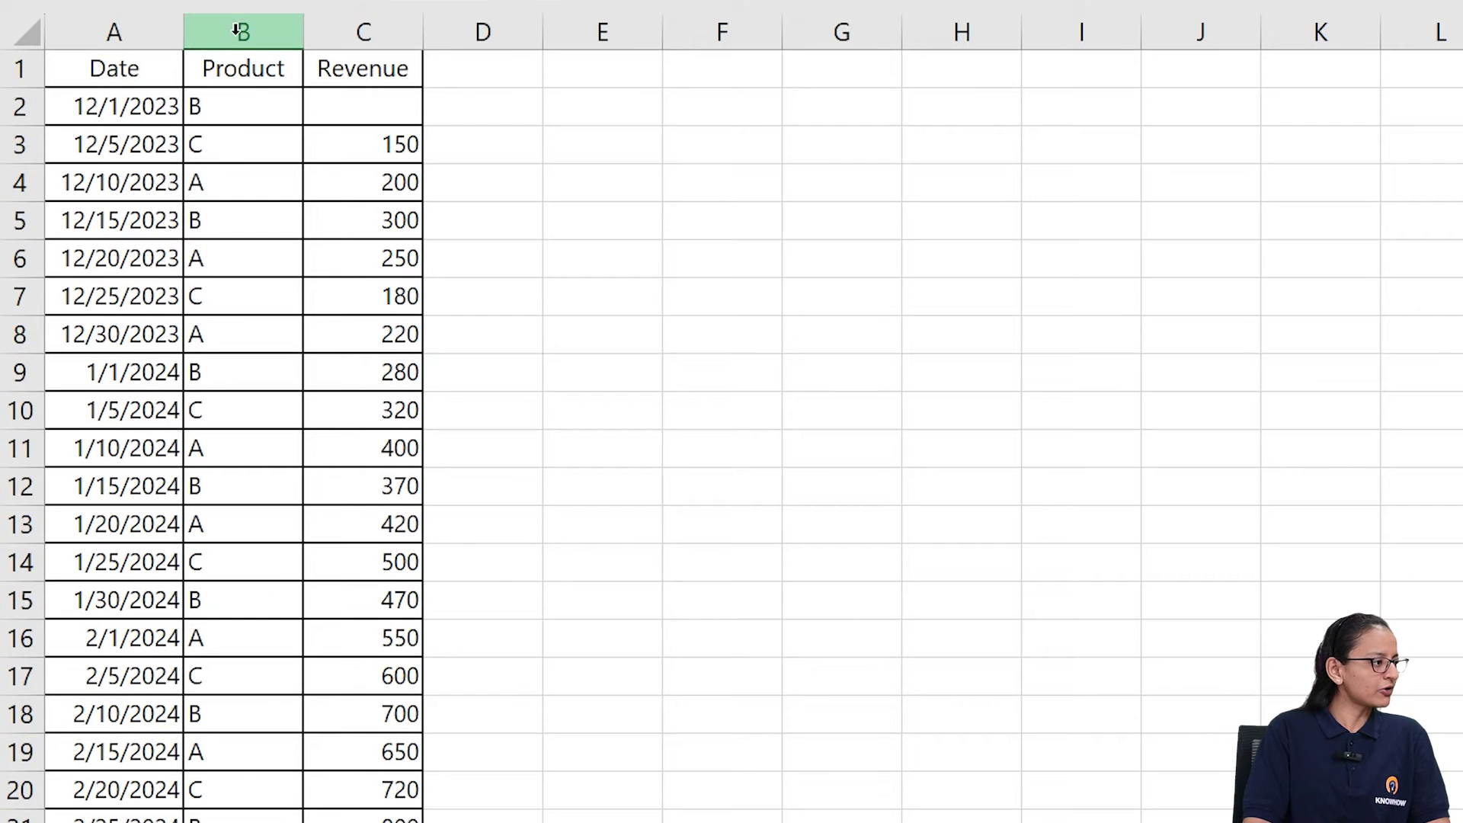
# Select the Product column in Excel and inspect the empty cell B24
pyautogui.click(236, 31)
pyautogui.scroll(-6, 272, 485)
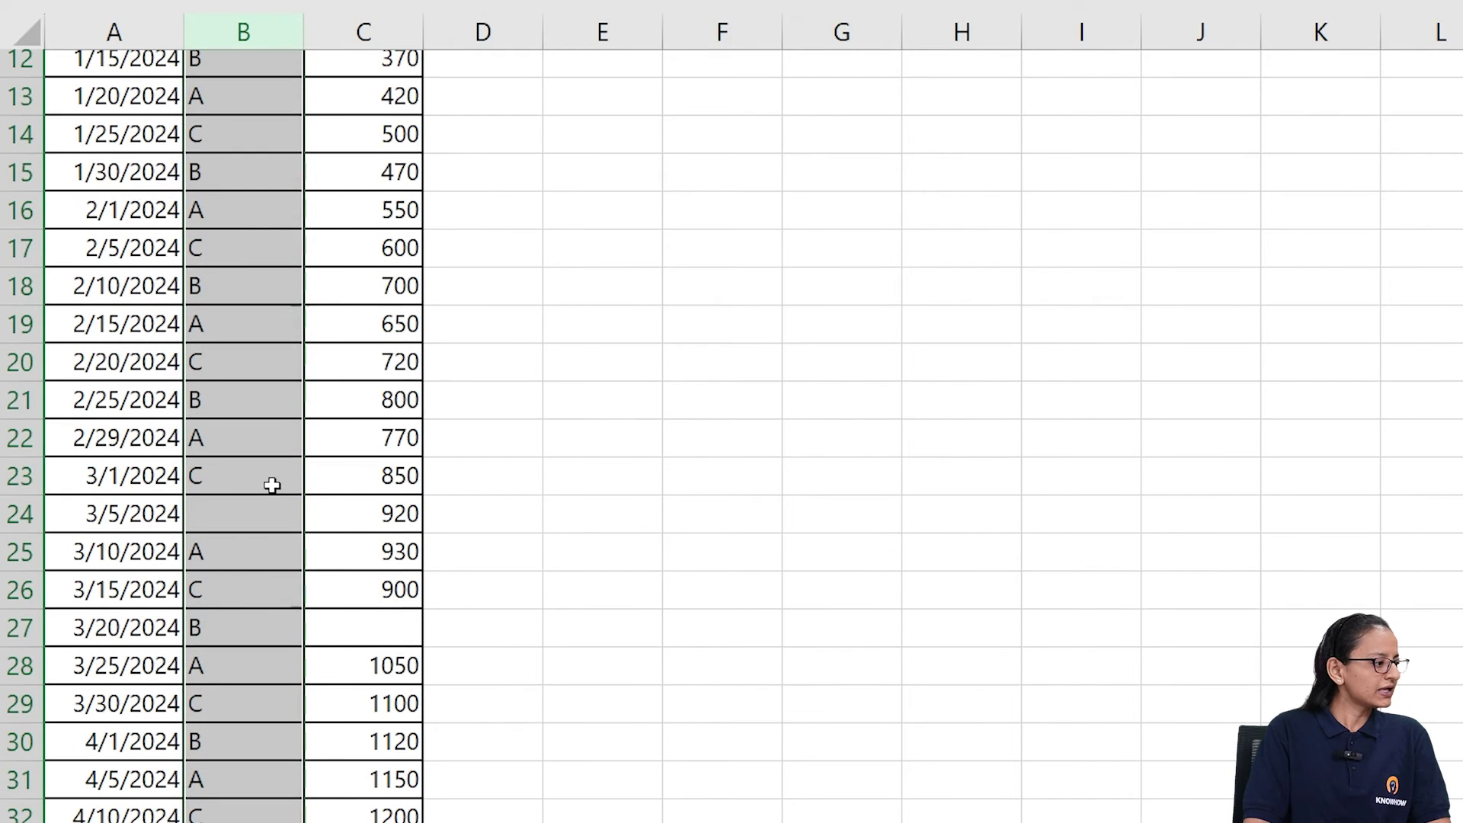
pyautogui.click(219, 305)
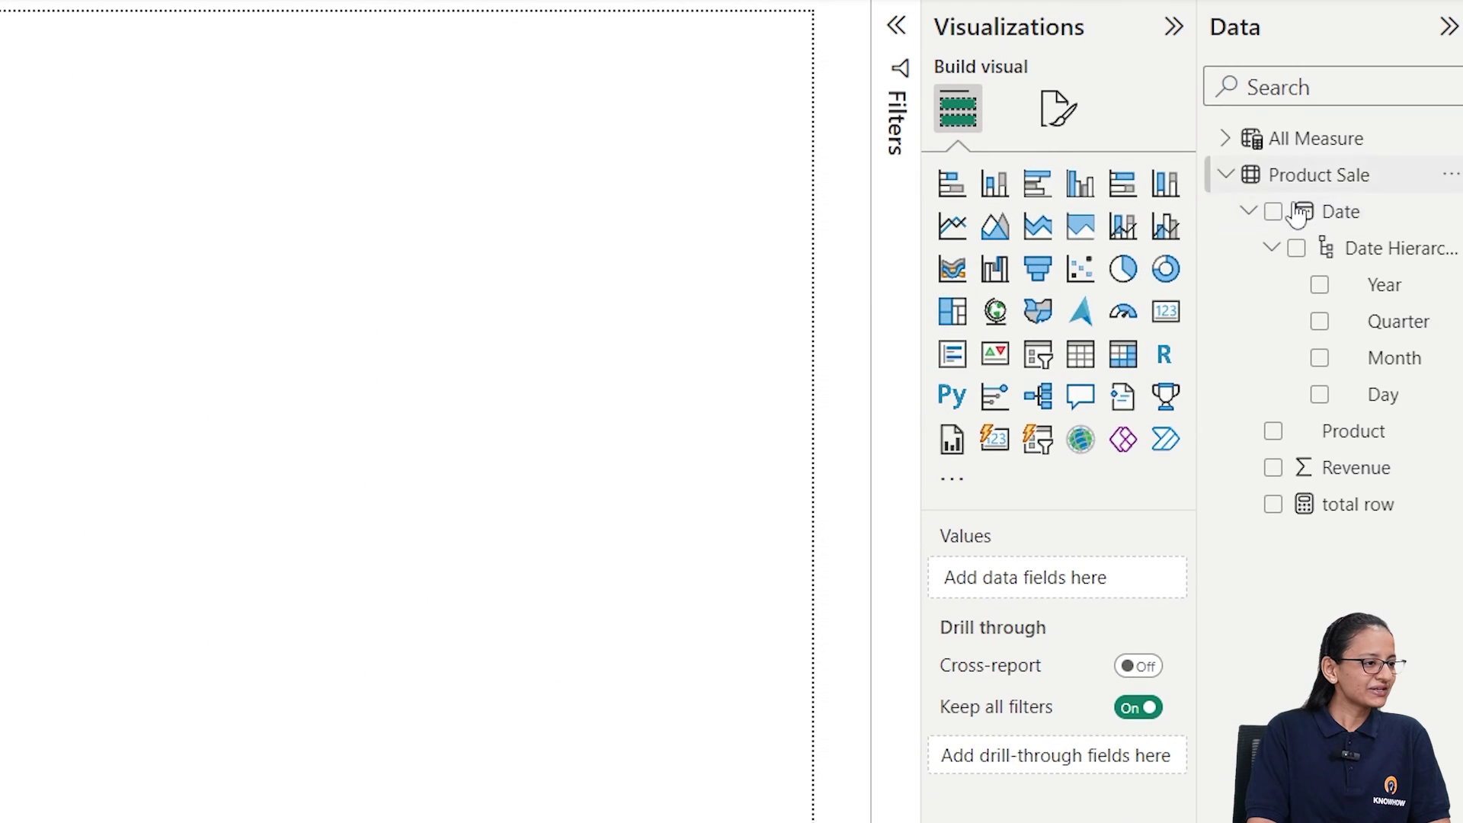
# Start a new Product Sale measure named 'blank values', fixing the name typo
pyautogui.rightClick(1307, 190)
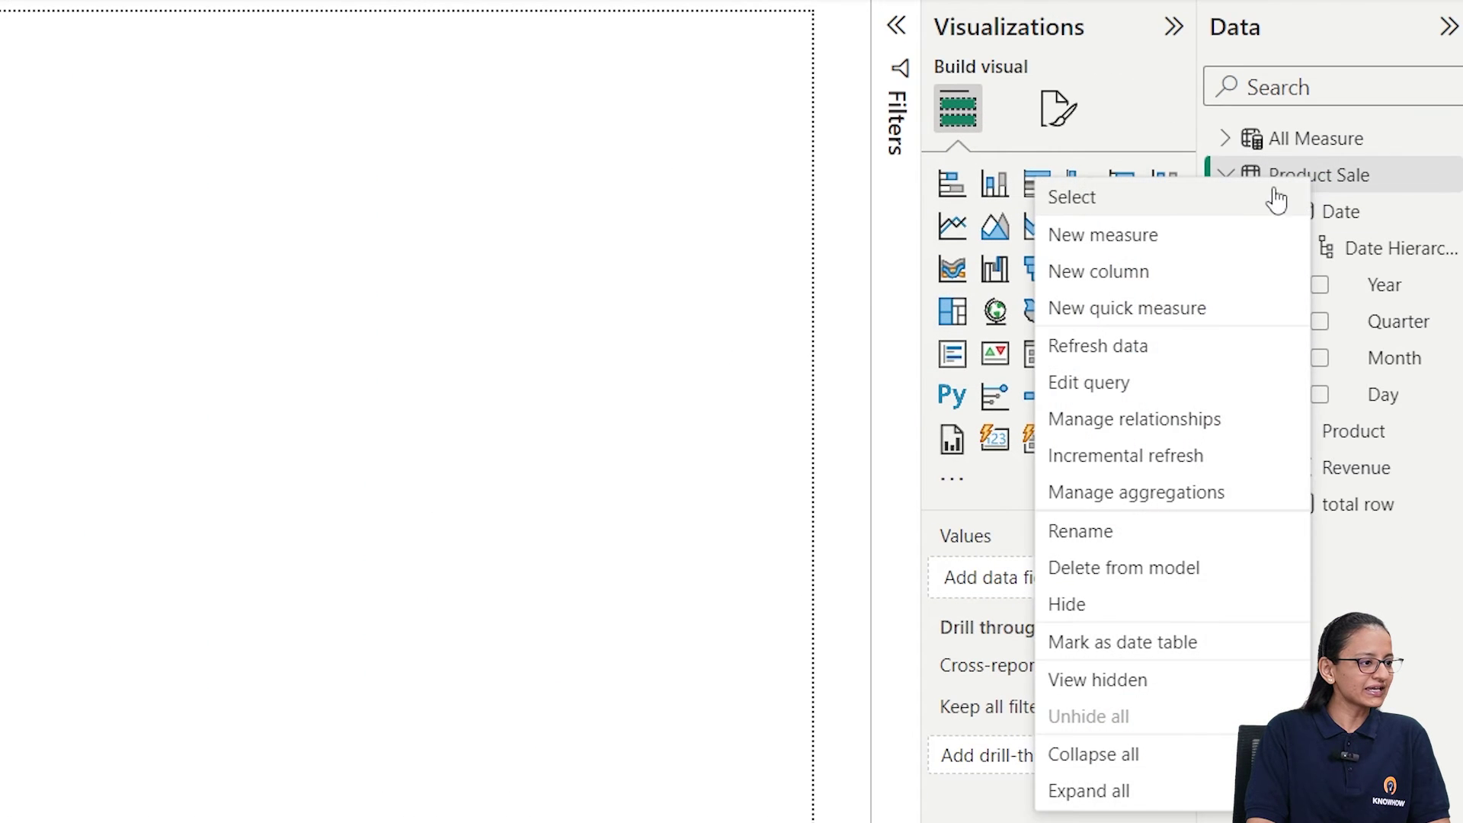
pyautogui.click(1149, 233)
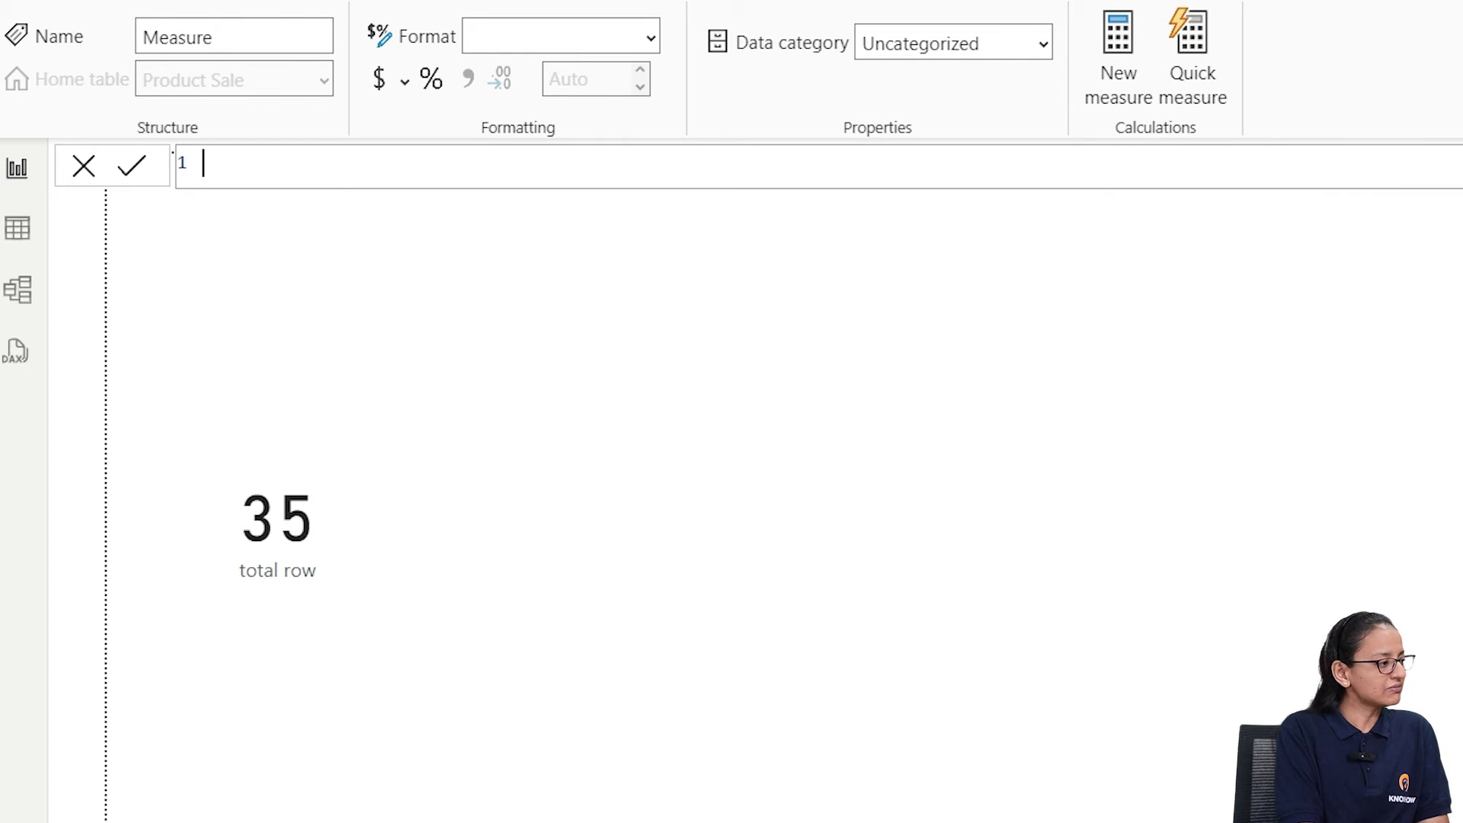
pyautogui.write('blan v')
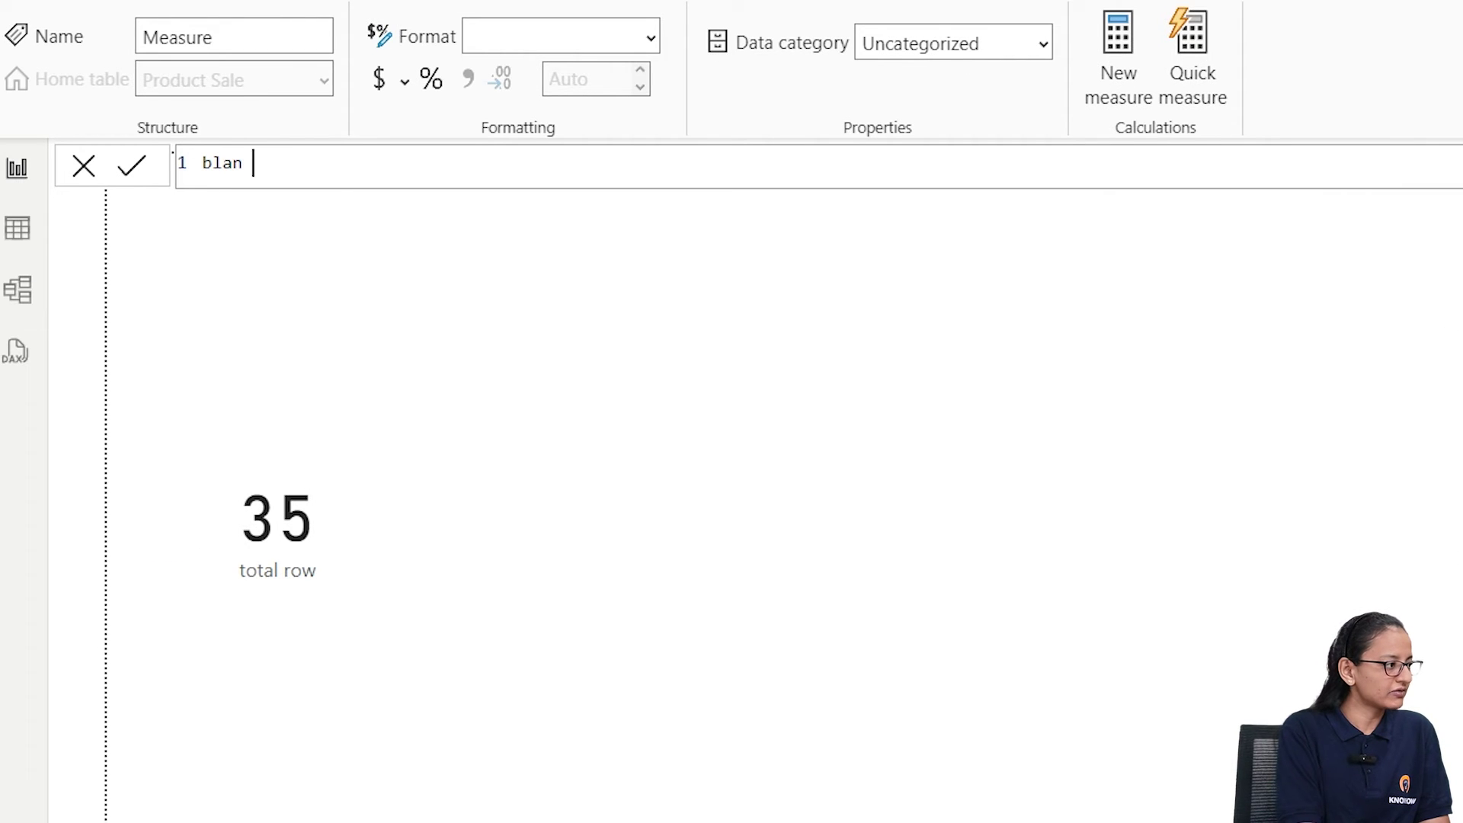
pyautogui.press('BackSpace')
pyautogui.press('BackSpace')
pyautogui.write('k')
pyautogui.press('BackSpace')
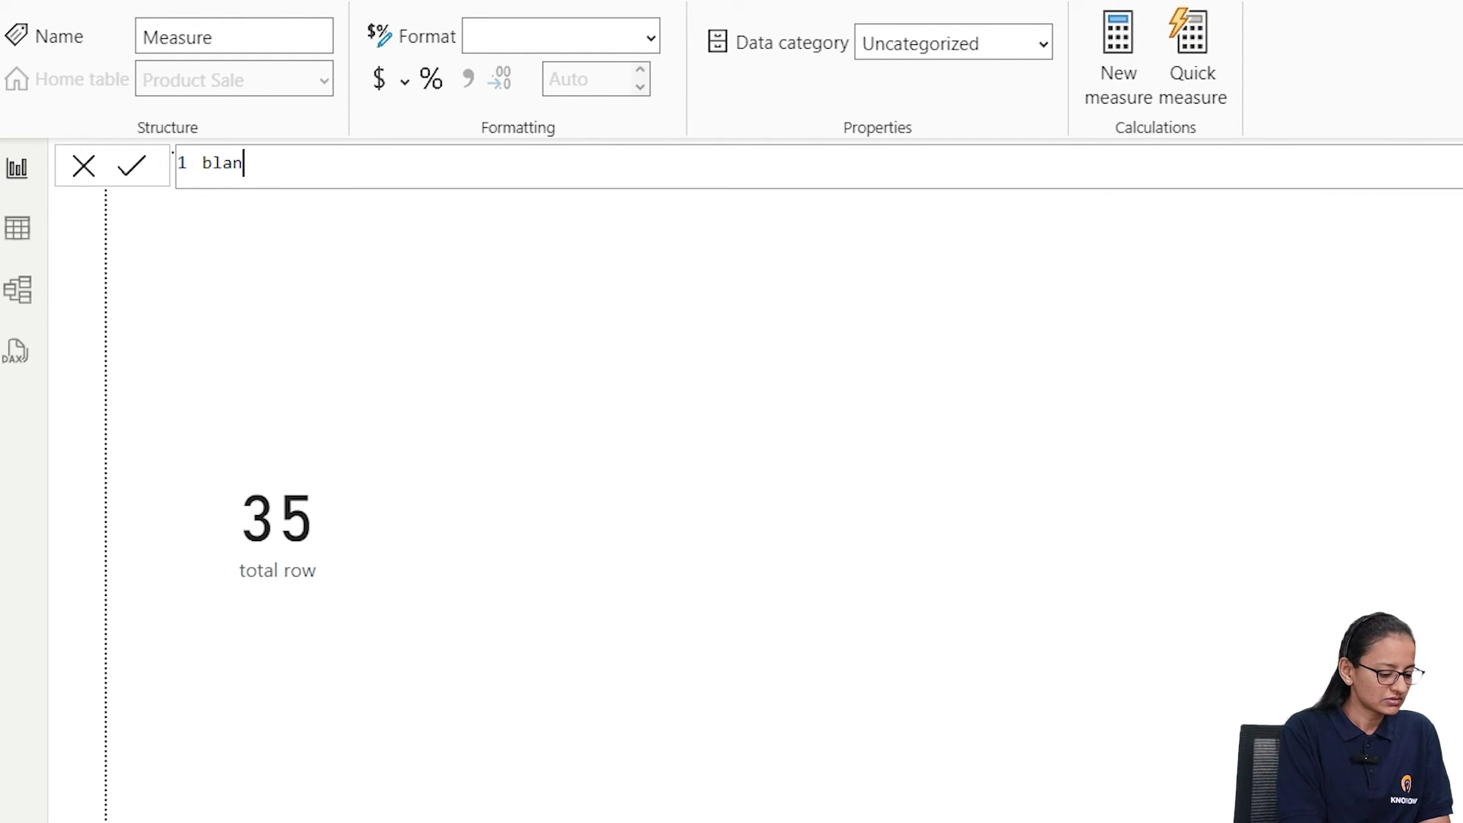
pyautogui.write('k values ')
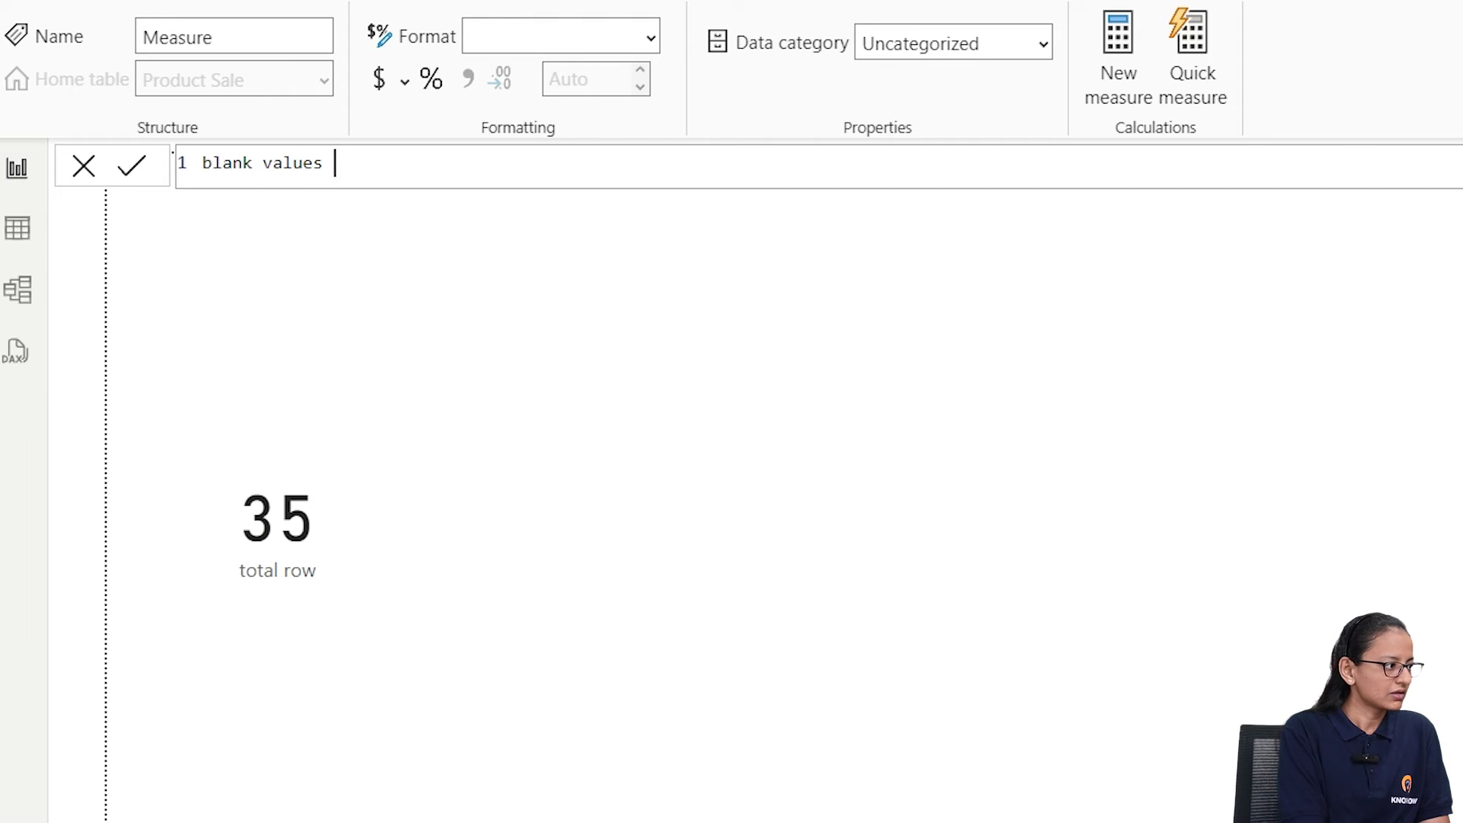
pyautogui.write('= count')
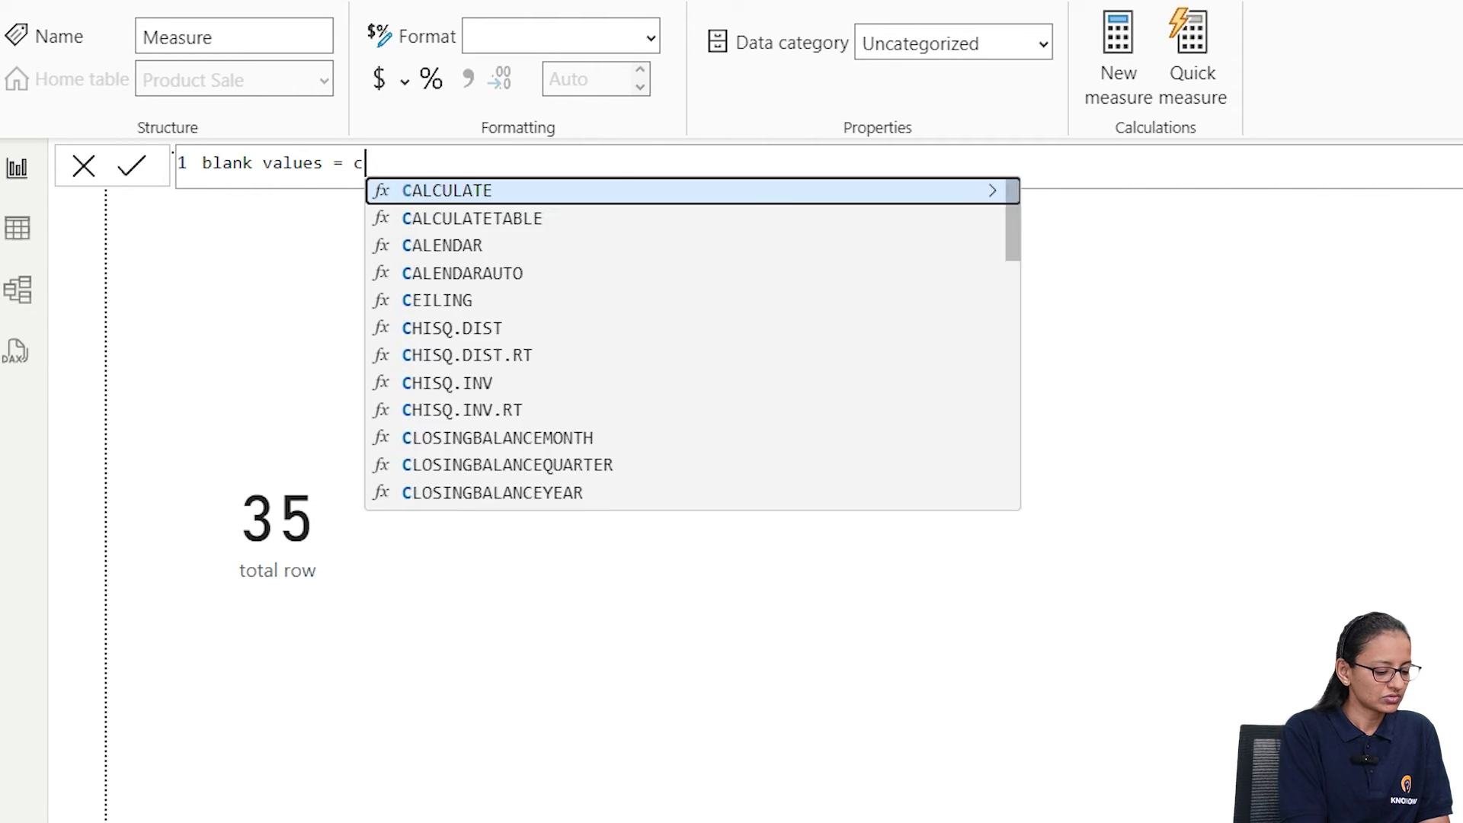
# Complete the formula as COUNTBLANK('Product Sale'[Product]) and commit the measure
pyautogui.press('Down')
pyautogui.press('Down')
pyautogui.press('Down')
pyautogui.press('Down')
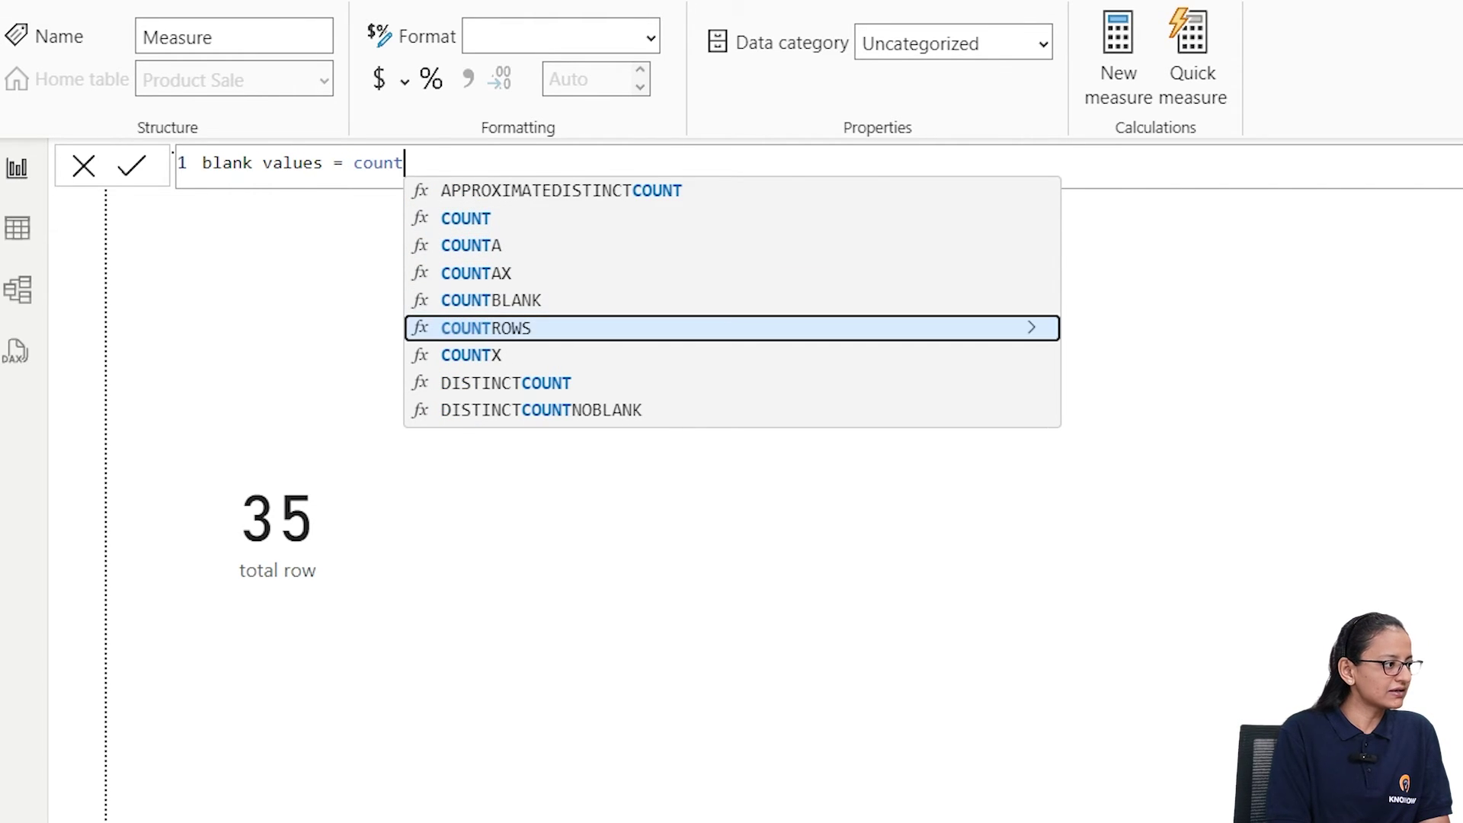
pyautogui.press('Up')
pyautogui.press('Tab')
pyautogui.press('Down')
pyautogui.press('Down')
pyautogui.press('Down')
pyautogui.press('Down')
pyautogui.press('Down')
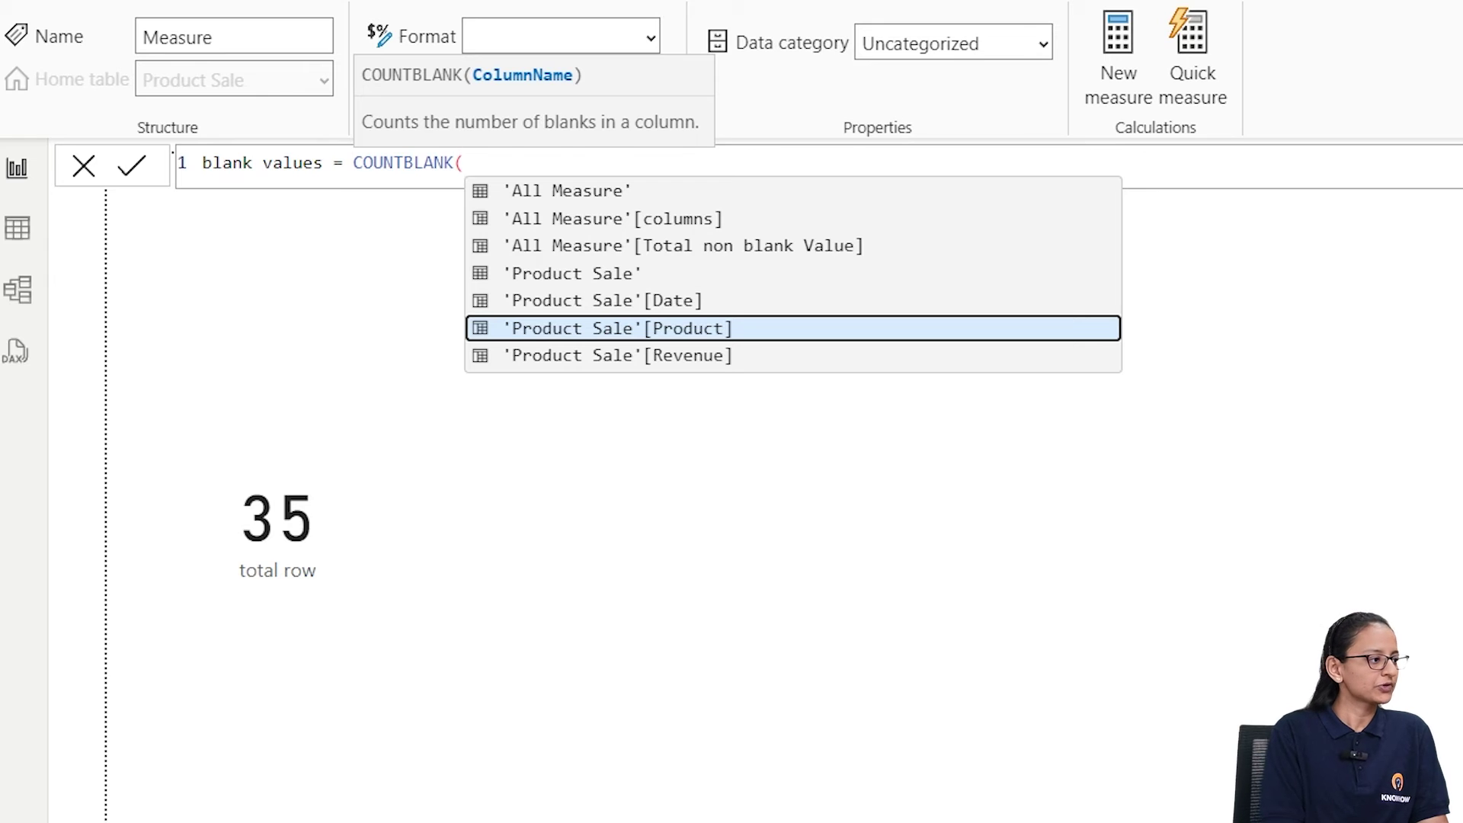
pyautogui.press('Tab')
pyautogui.write(')')
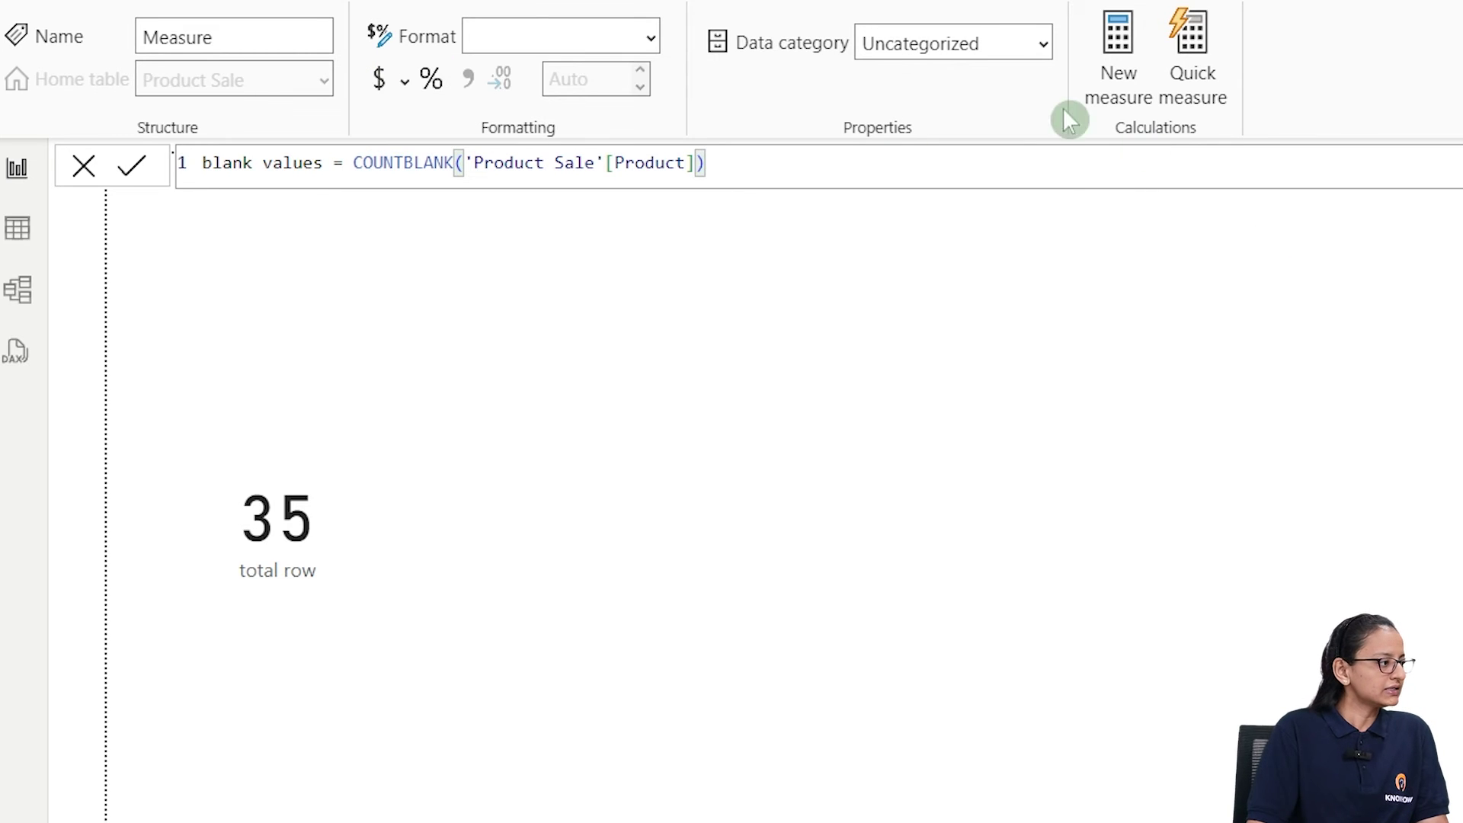
pyautogui.click(130, 177)
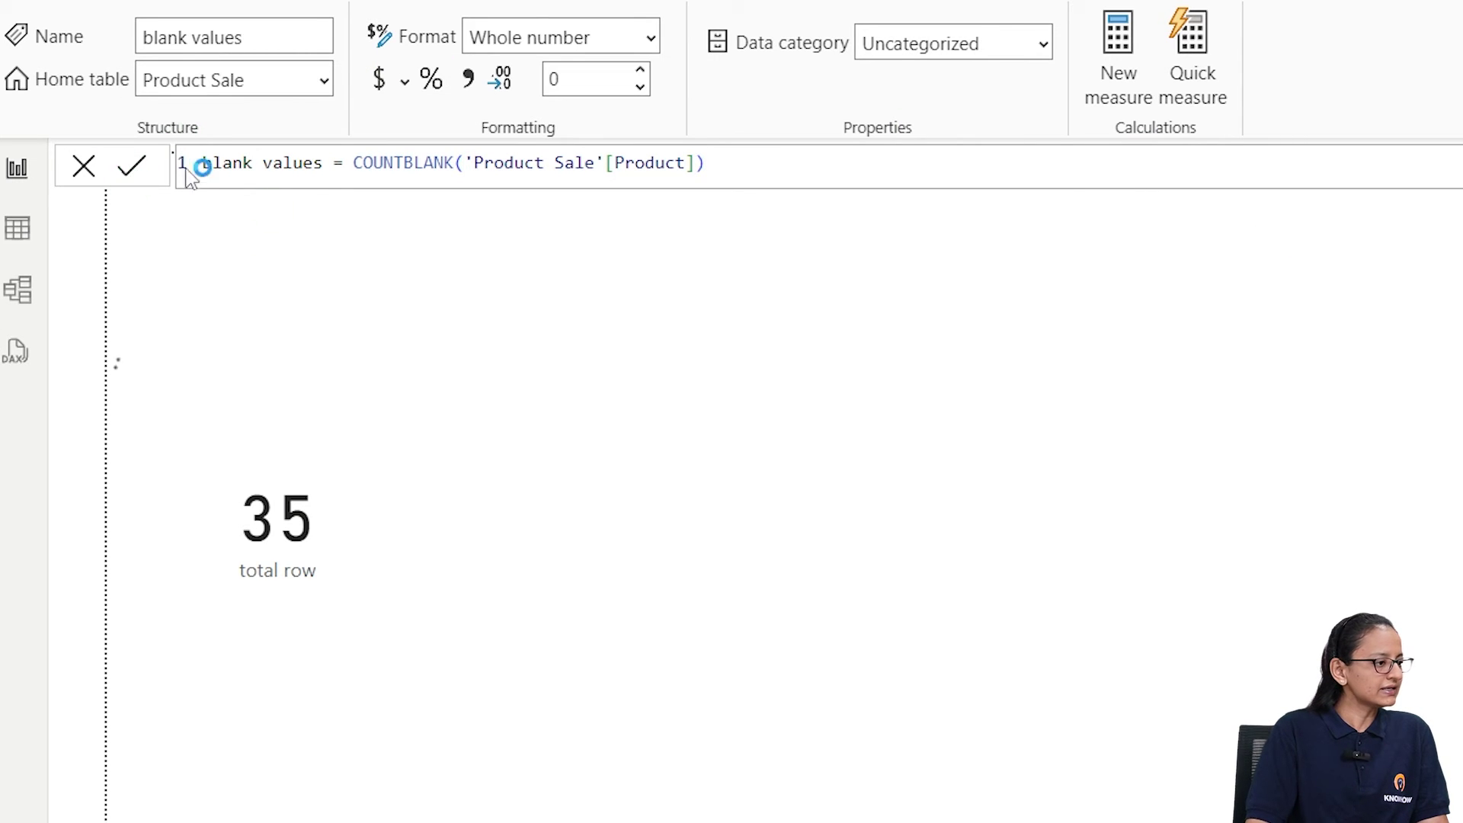
pyautogui.click(1112, 421)
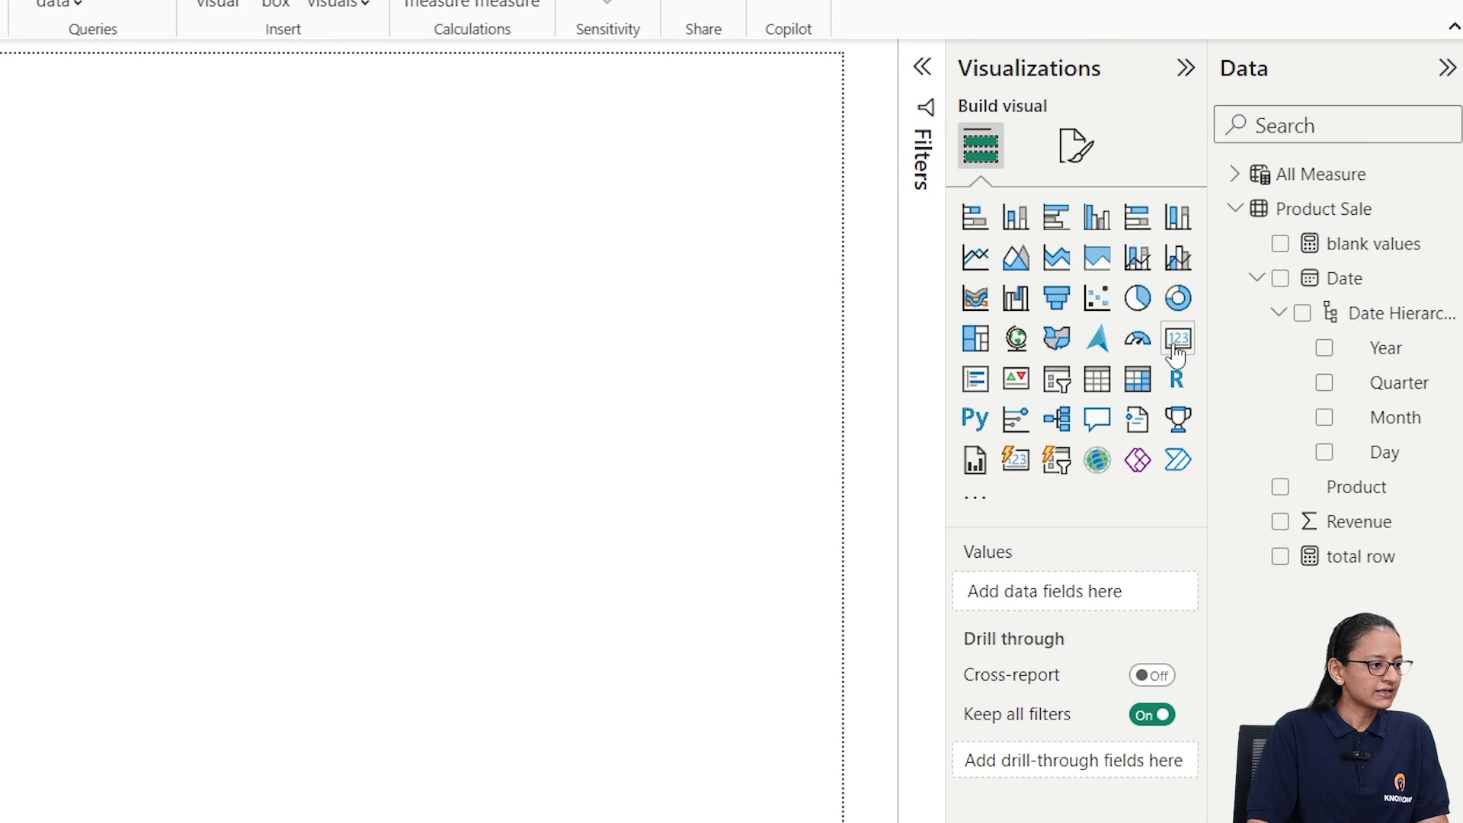
# Place a second card showing the blank values measure beside the total row card
pyautogui.click(1354, 366)
pyautogui.moveTo(263, 301); pyautogui.dragTo(556, 435)
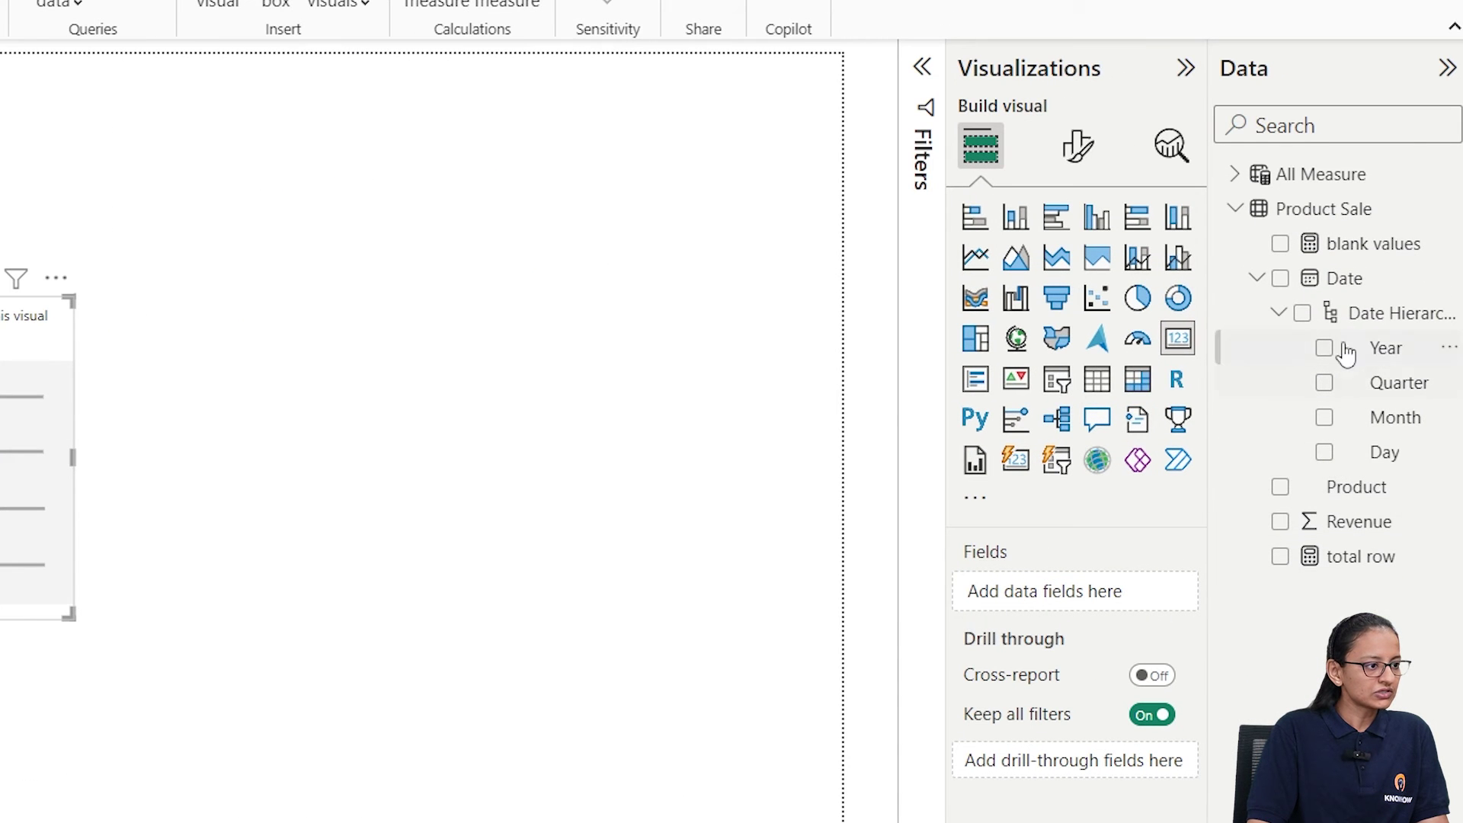
pyautogui.moveTo(1342, 248); pyautogui.dragTo(1067, 593)
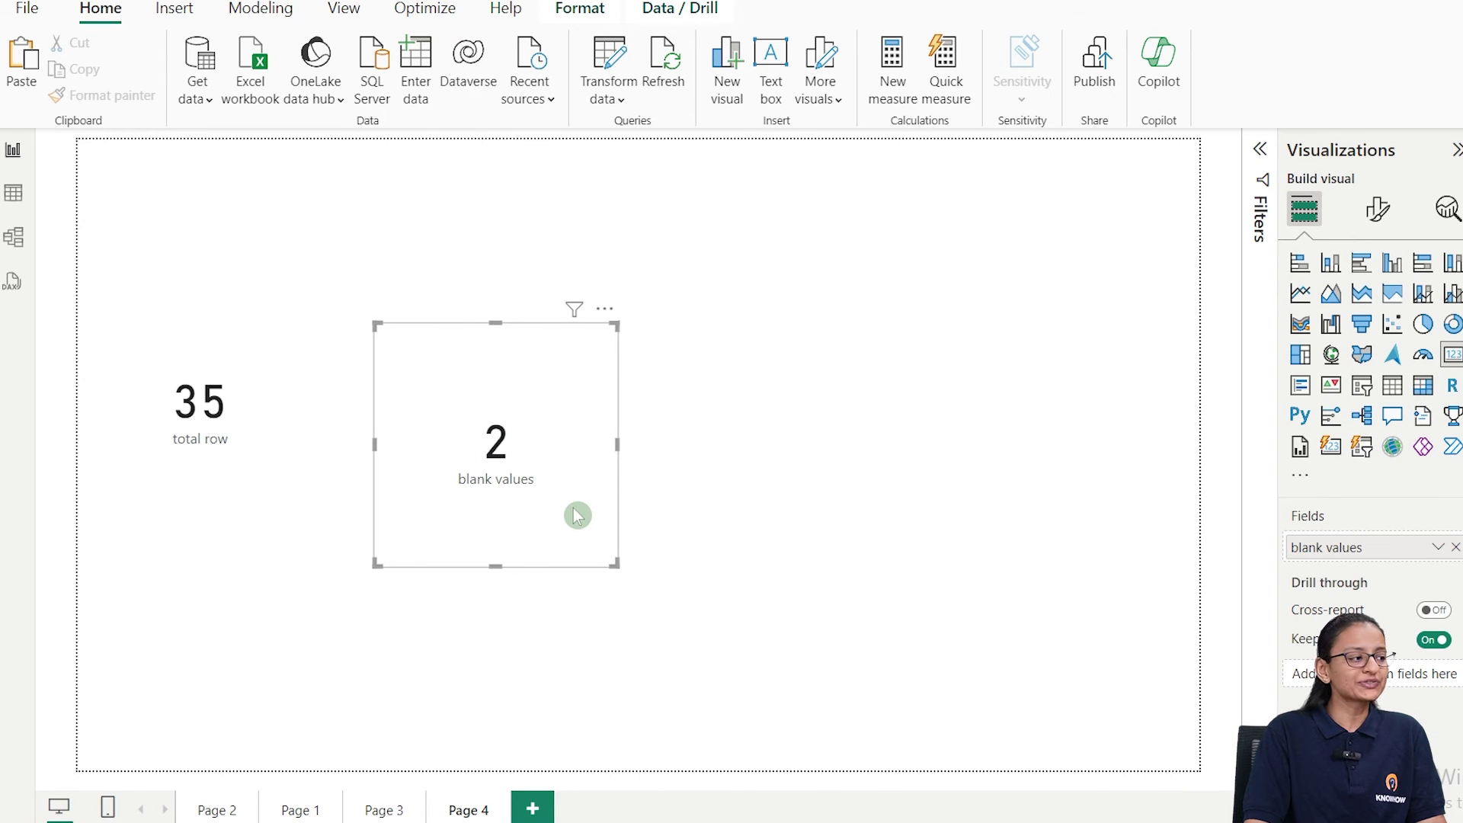
pyautogui.moveTo(578, 515); pyautogui.dragTo(540, 497)
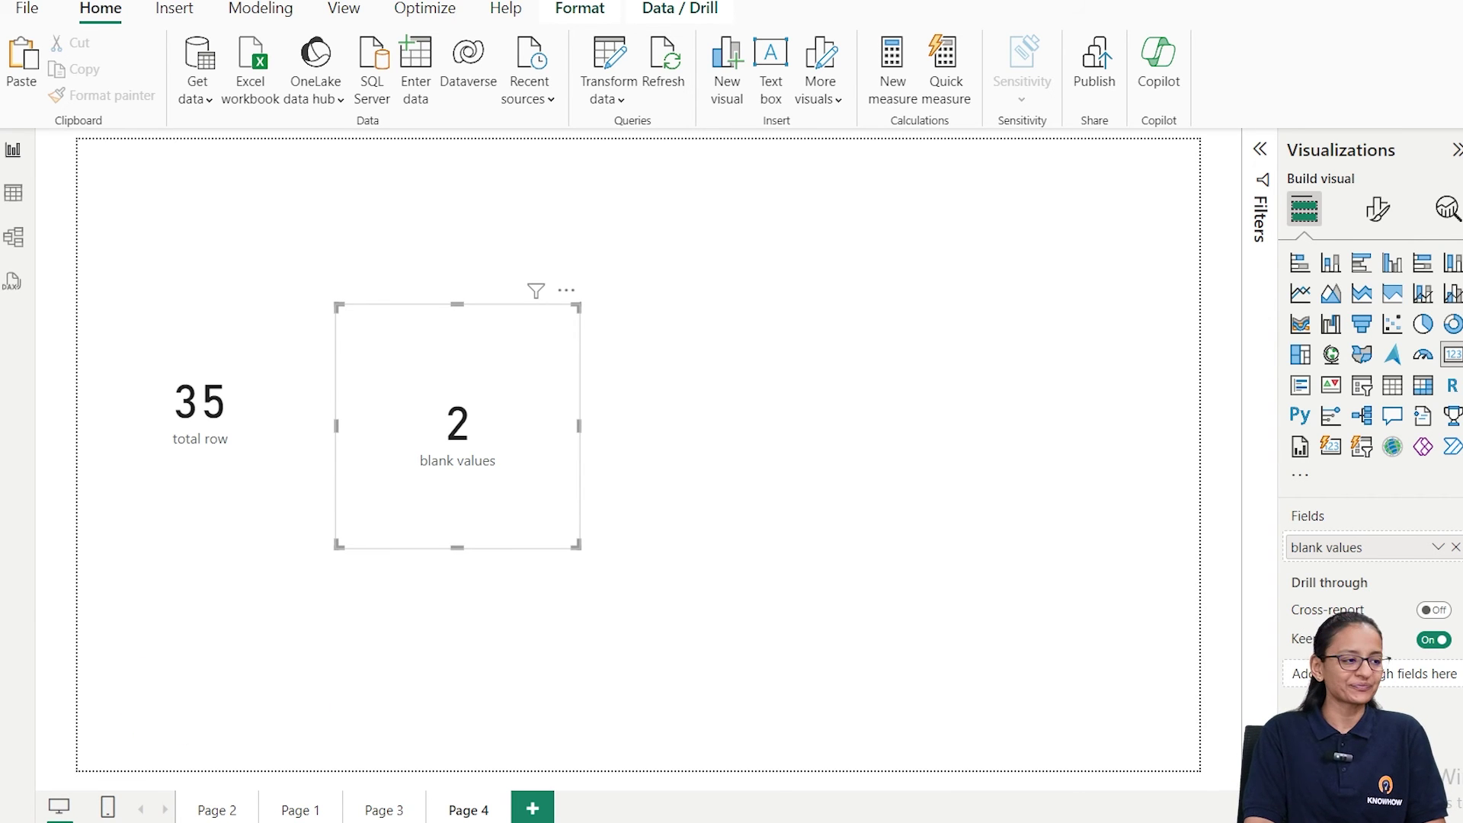
# Create the measure non blank = COUNTA('Product Sale'[Product]) in the Product Sale table
pyautogui.rightClick(1337, 163)
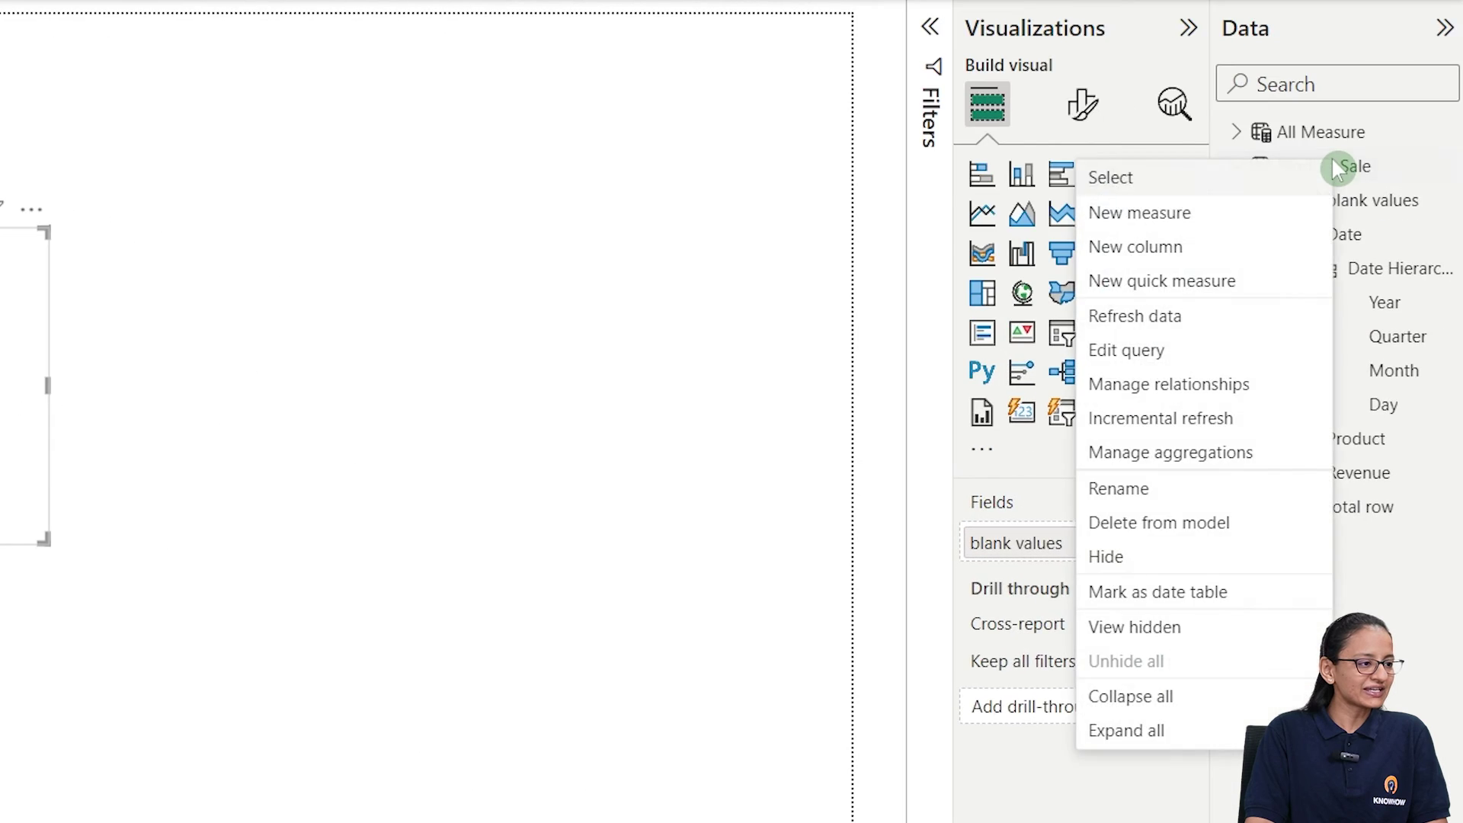
pyautogui.click(1202, 216)
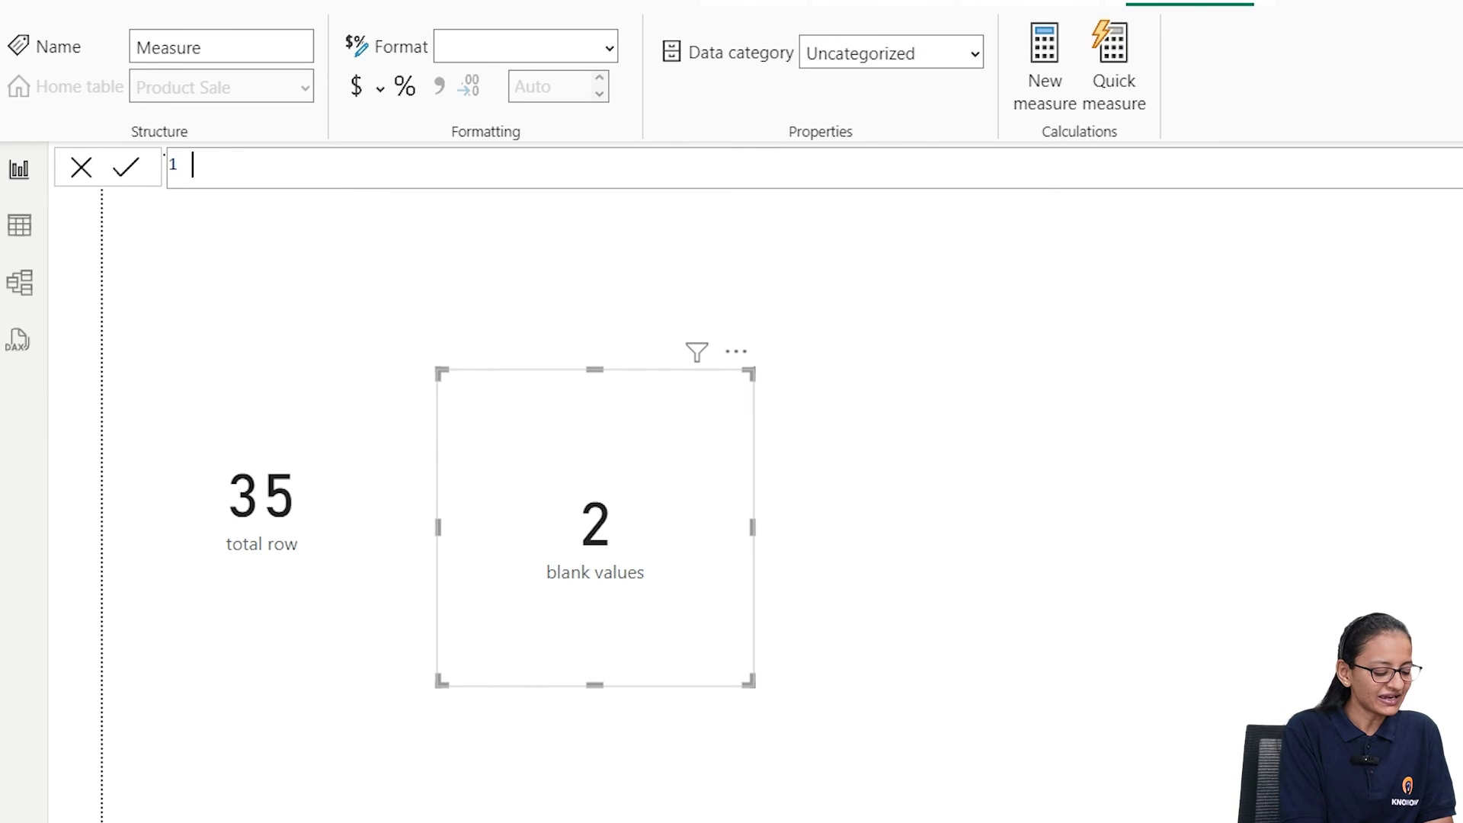
pyautogui.write('no')
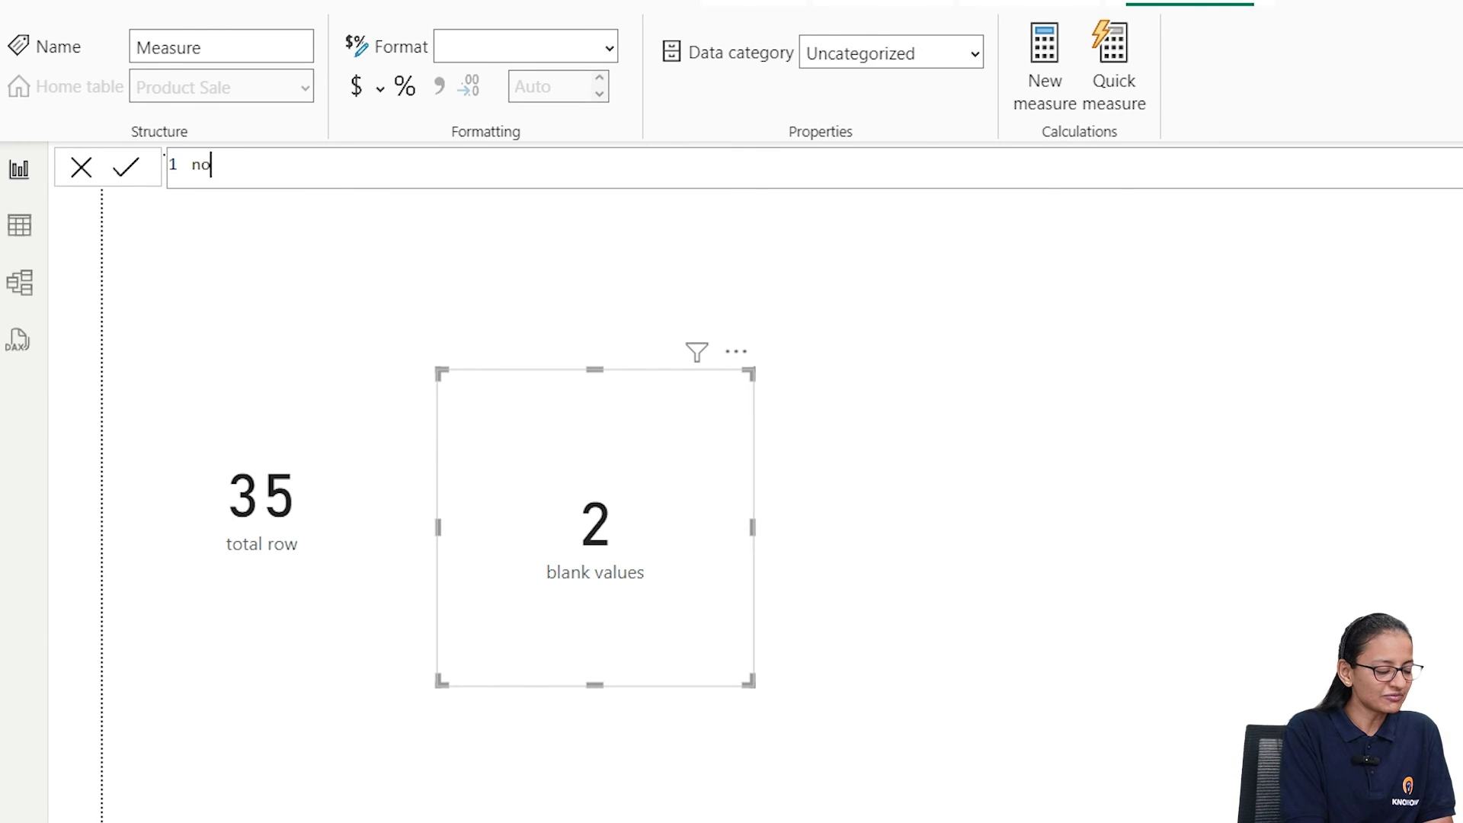
pyautogui.write('n blan')
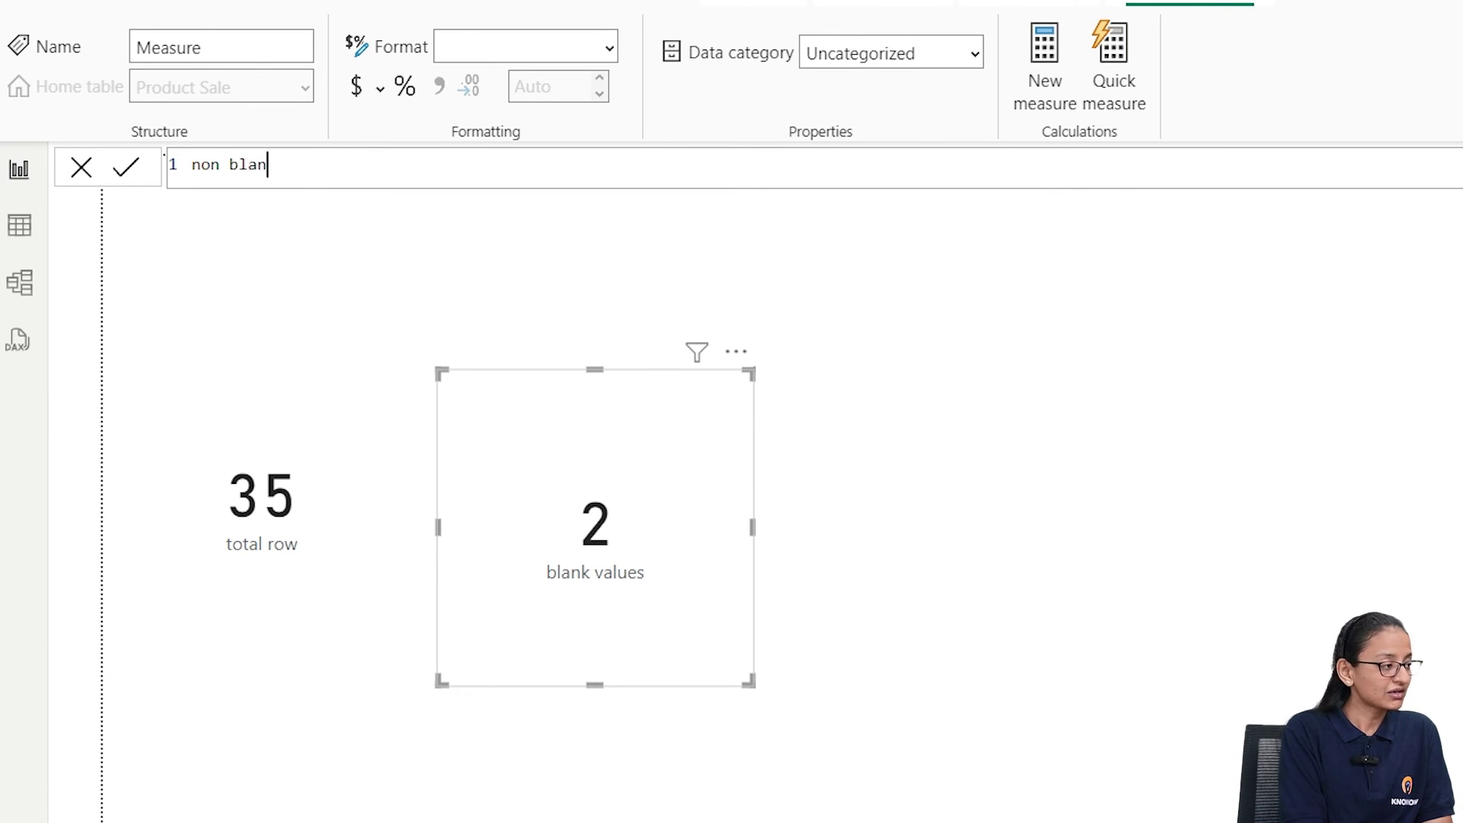
pyautogui.write('k = coun')
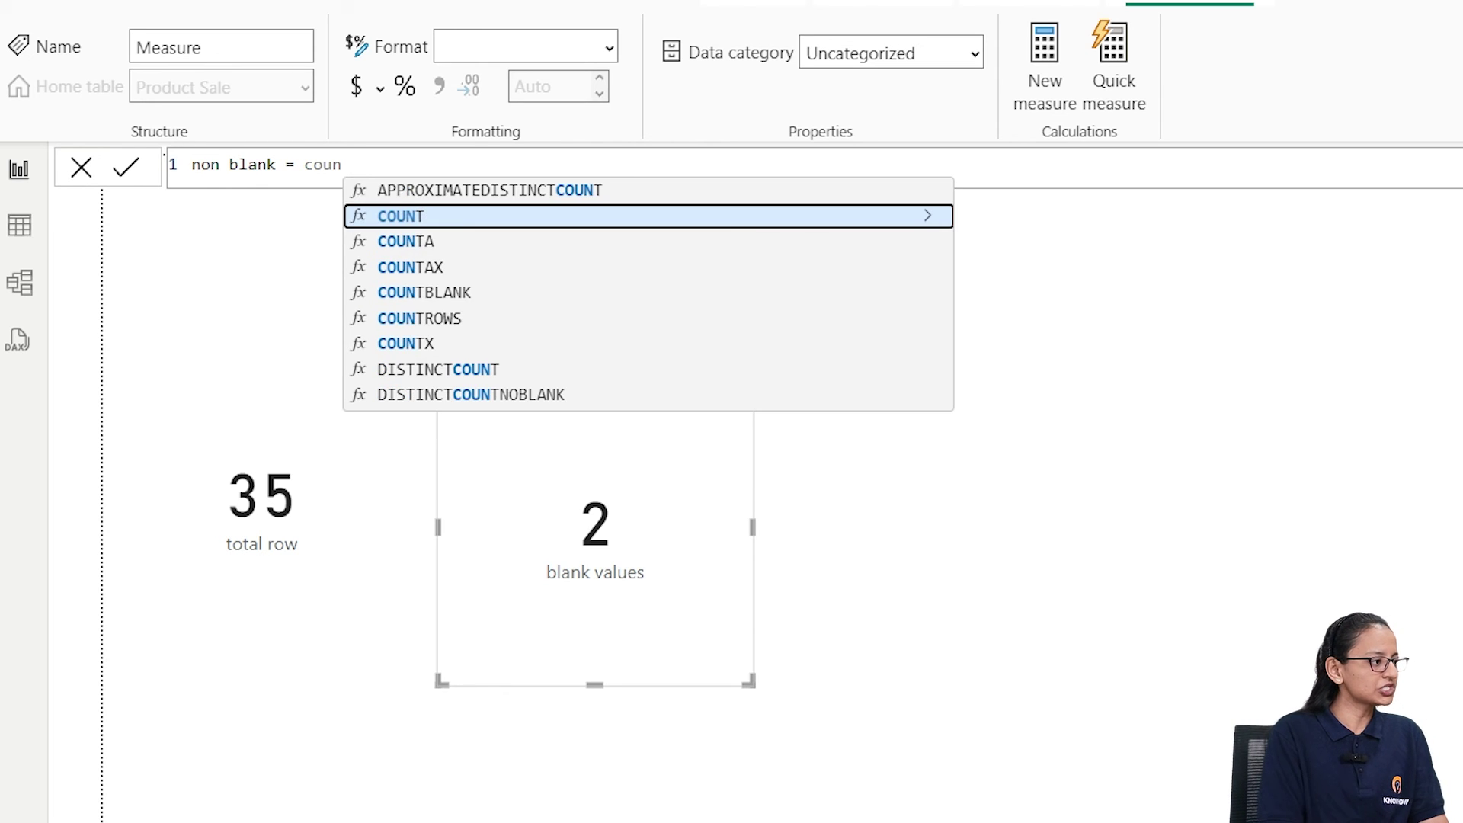
pyautogui.press('Down')
pyautogui.press('Tab')
pyautogui.press('Down')
pyautogui.press('Down')
pyautogui.press('Down')
pyautogui.press('Down')
pyautogui.press('Down')
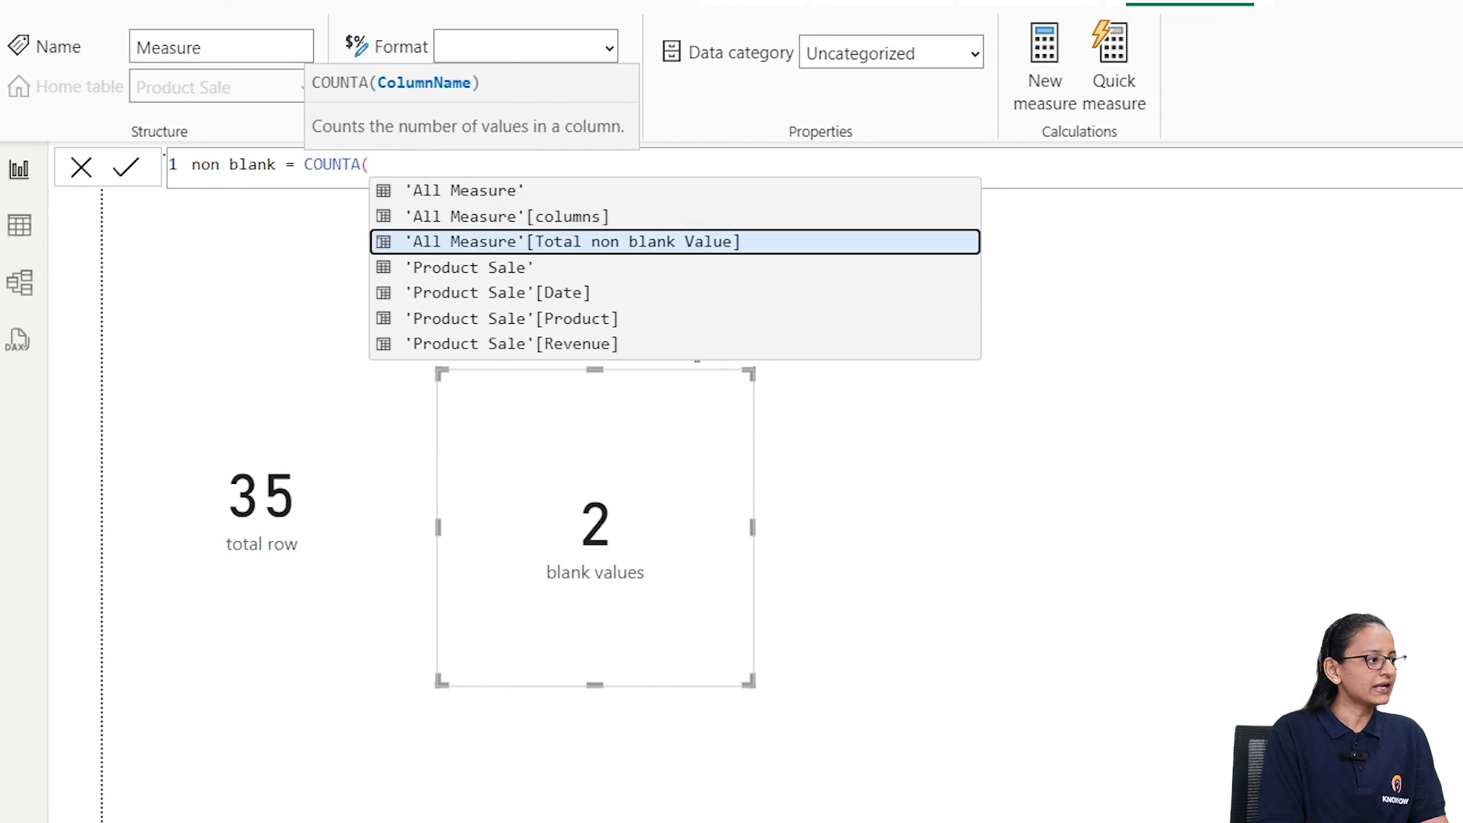
pyautogui.press('Tab')
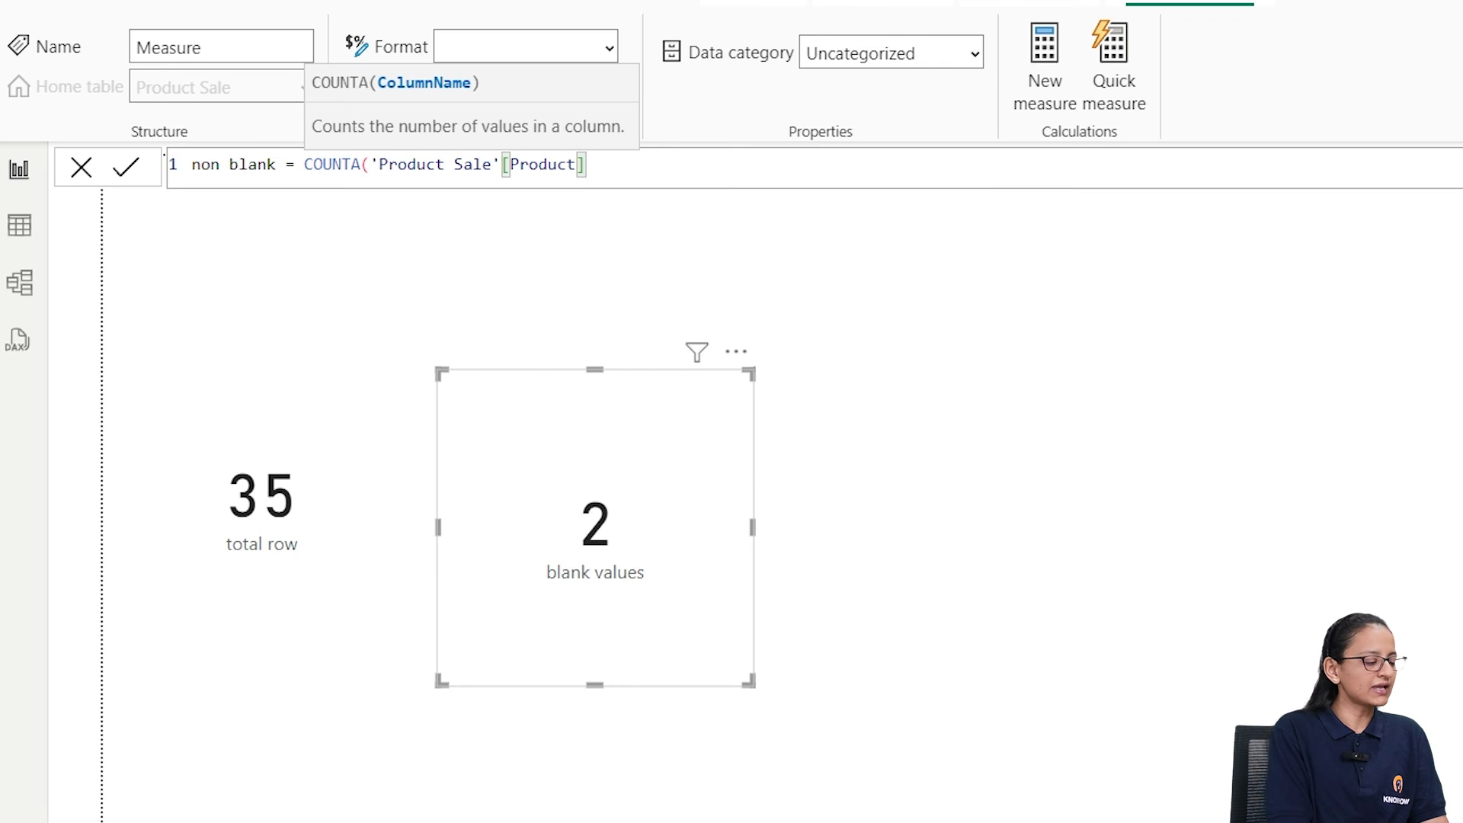
pyautogui.write(')')
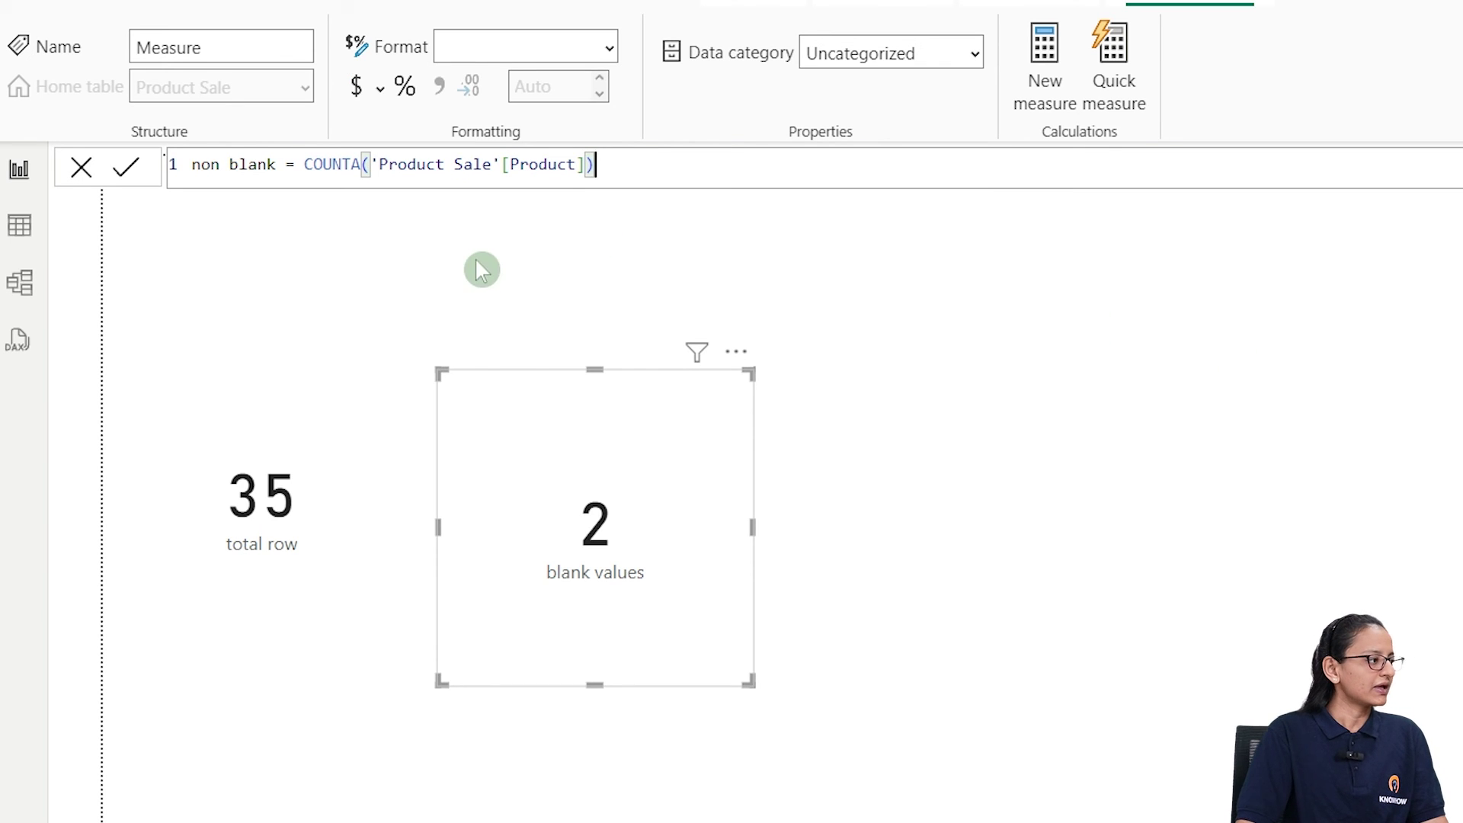
pyautogui.click(126, 166)
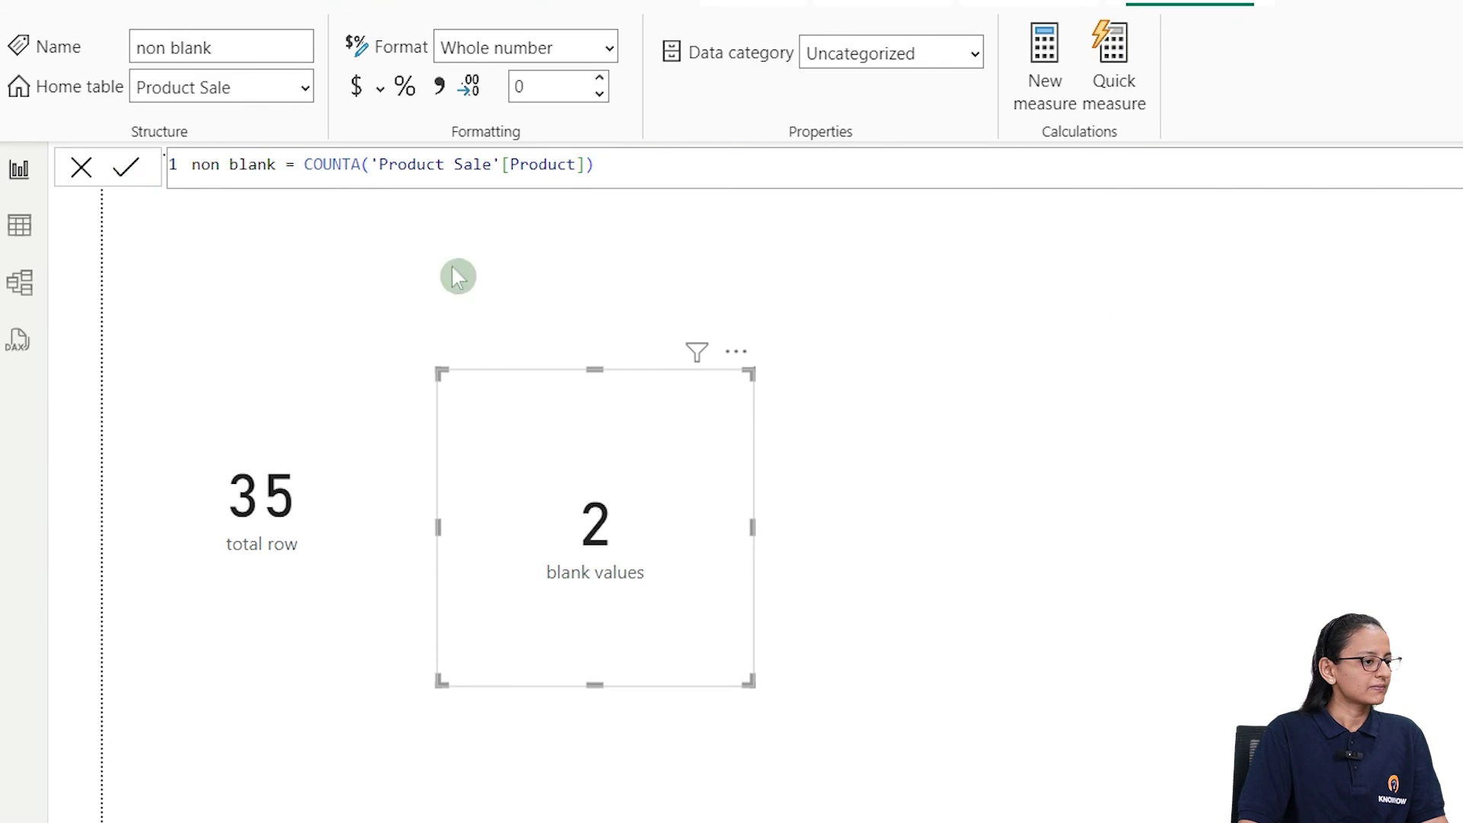
pyautogui.click(930, 450)
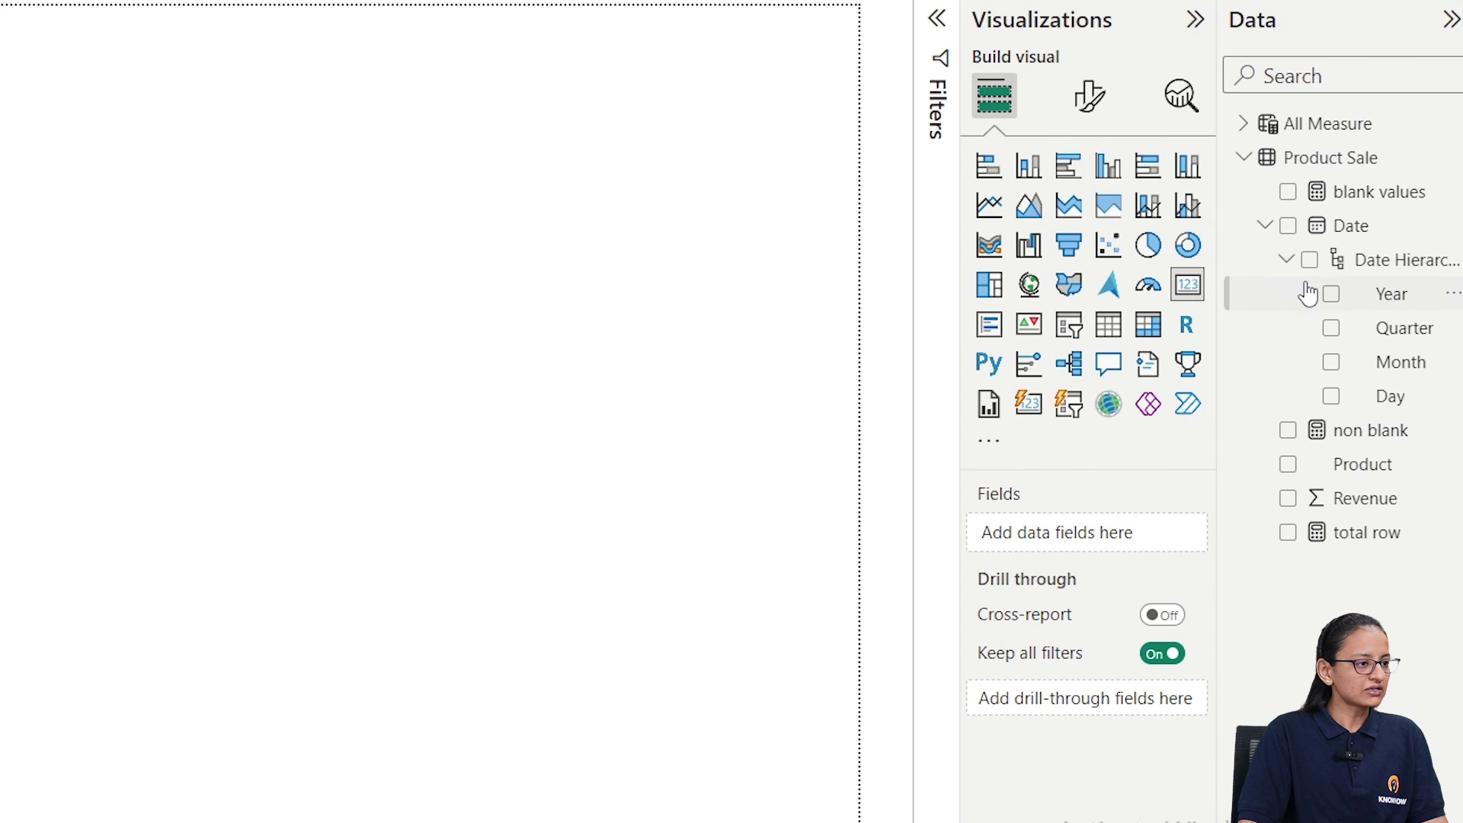
# Drop the non blank measure onto the canvas as a third card showing 33
pyautogui.moveTo(1386, 441); pyautogui.dragTo(829, 366)
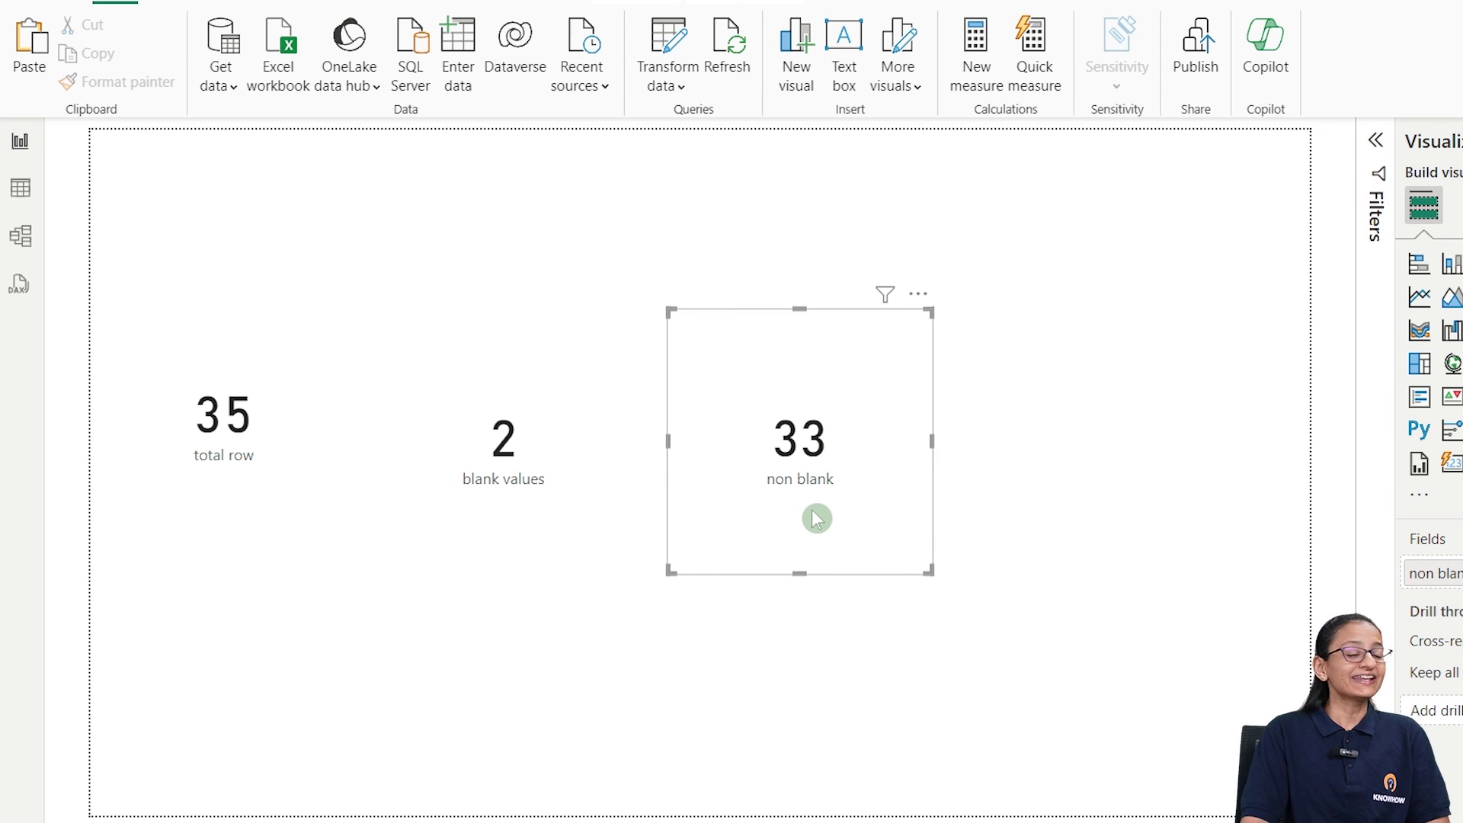